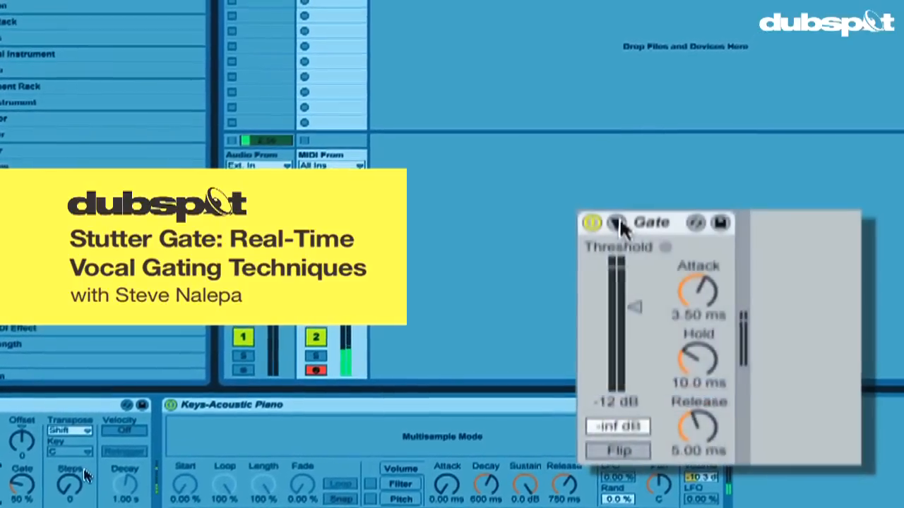
Step: Enable the Gate's sidechain with 2-Keys-Acoustic Piano as its audio source, and lower the threshold
{"action": "left_click", "coordinate": [616, 223]}
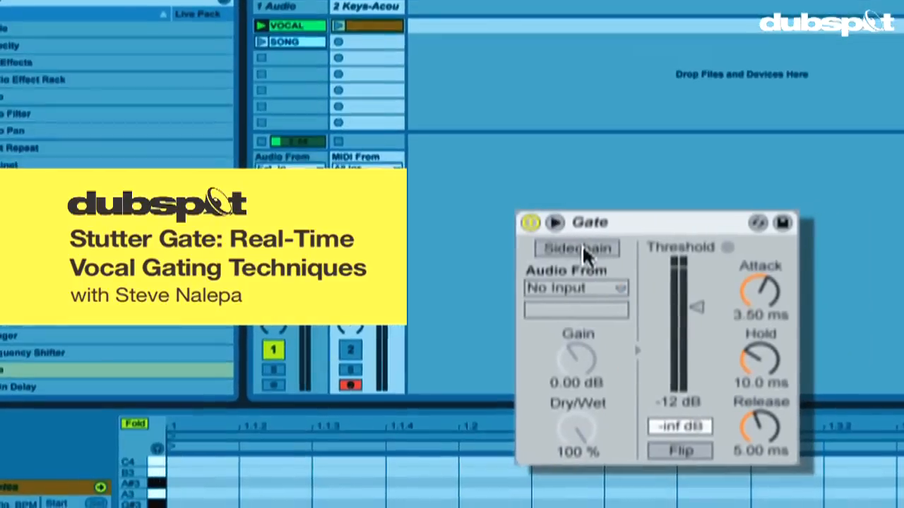
{"action": "left_click", "coordinate": [561, 248]}
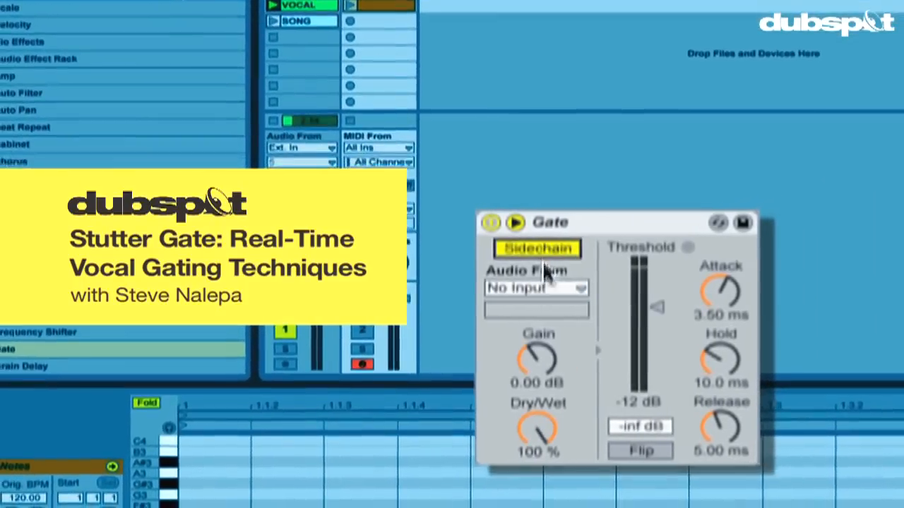
{"action": "left_click", "coordinate": [555, 288]}
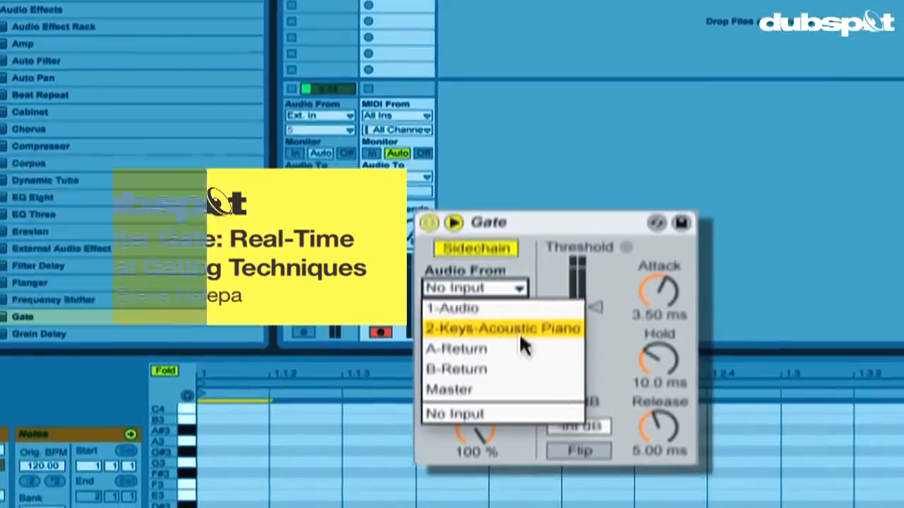
{"action": "left_click", "coordinate": [521, 329]}
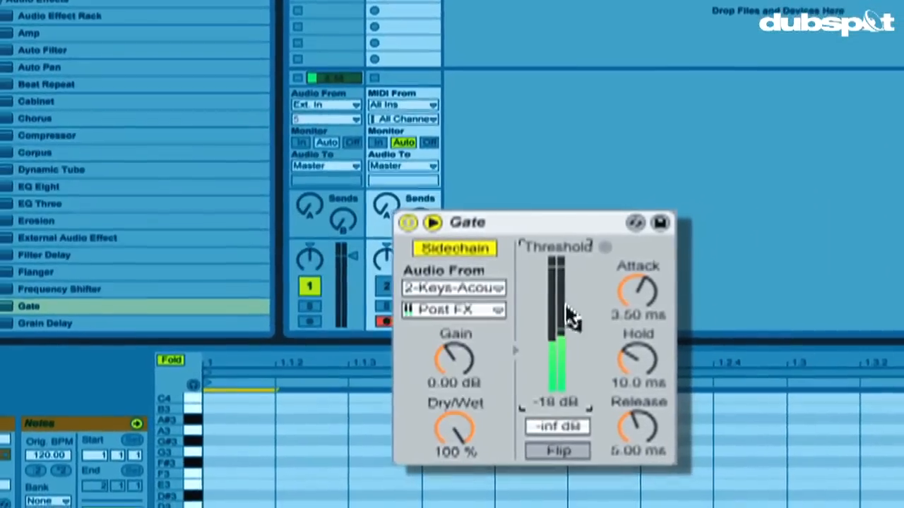
{"action": "left_click_drag", "start_coordinate": [571, 317], "coordinate": [476, 314]}
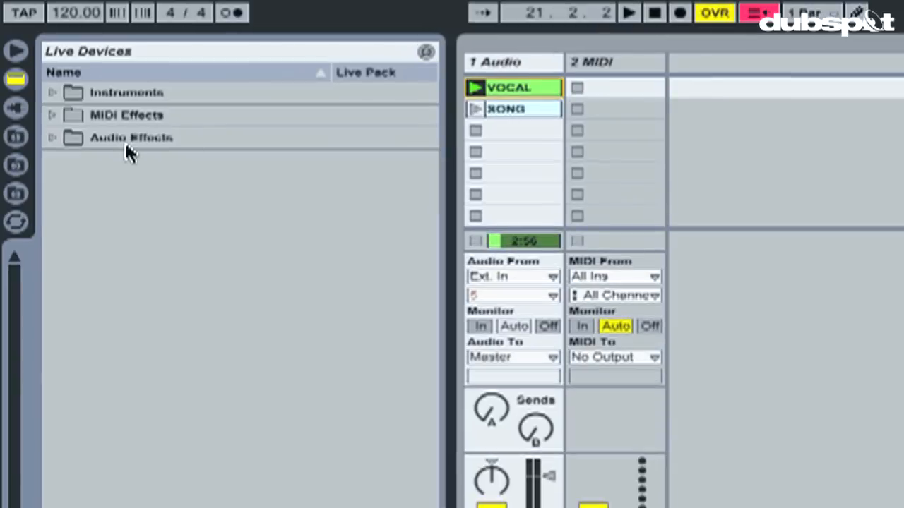
Step: Load Simpler's Keys-Acoustic Piano preset from Piano and Keys onto the 2 MIDI track
{"action": "left_click", "coordinate": [52, 92]}
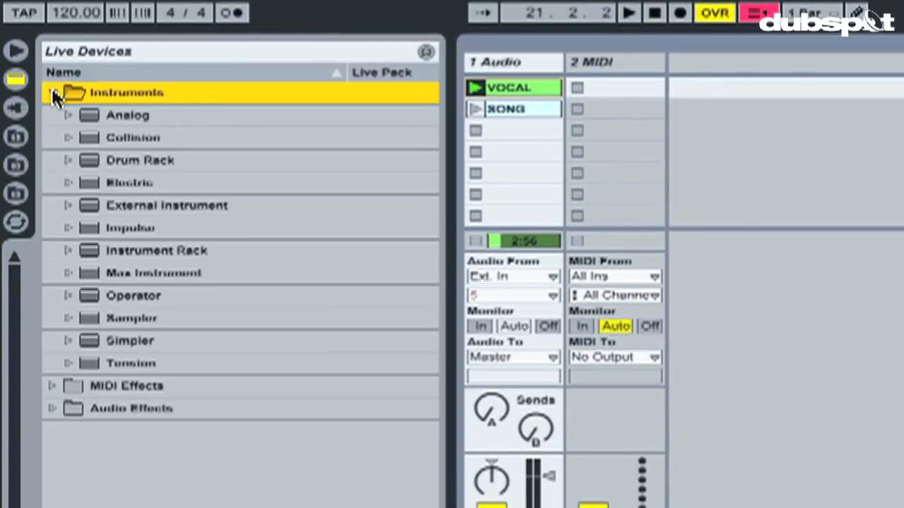
{"action": "left_click", "coordinate": [68, 342]}
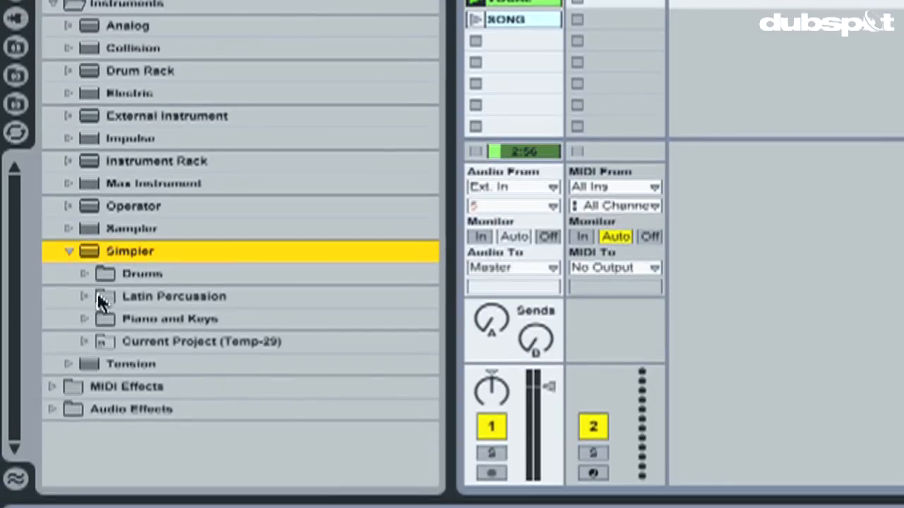
{"action": "left_click", "coordinate": [149, 312]}
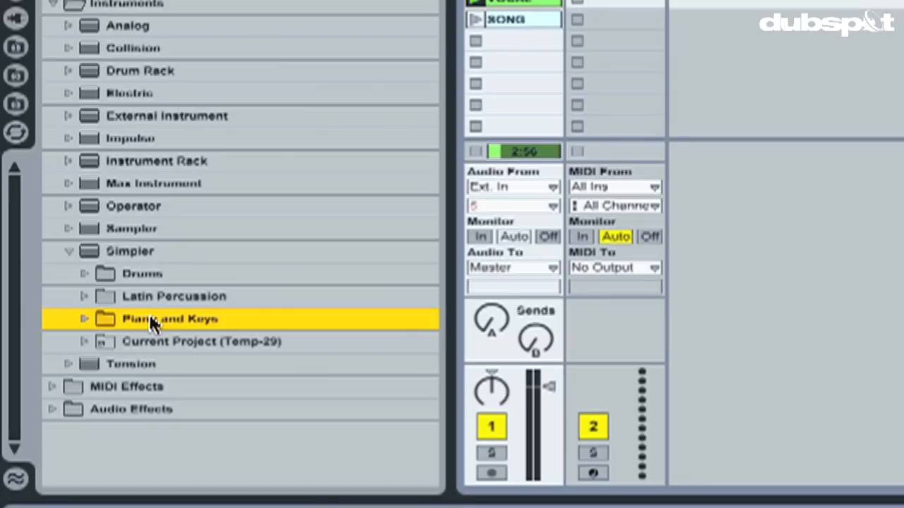
{"action": "left_click", "coordinate": [149, 316]}
{"action": "left_click", "coordinate": [201, 343]}
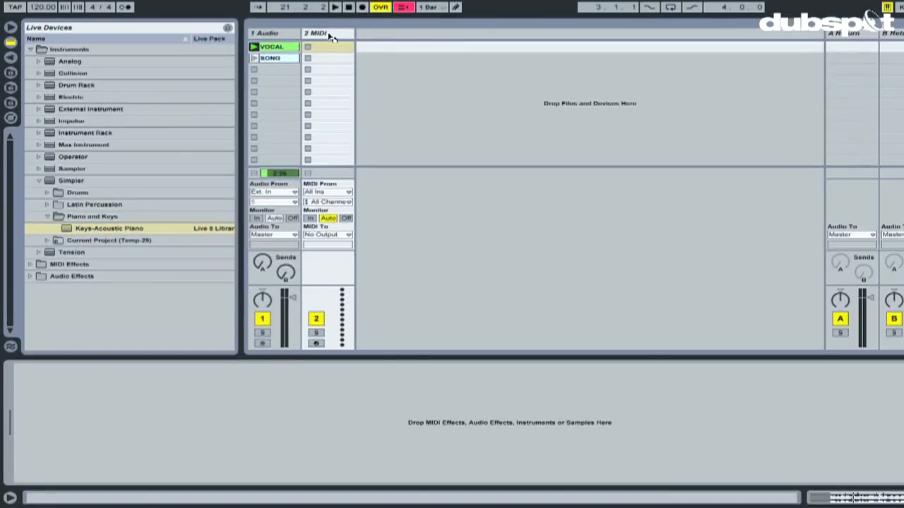
{"action": "left_click_drag", "start_coordinate": [329, 37], "coordinate": [329, 68]}
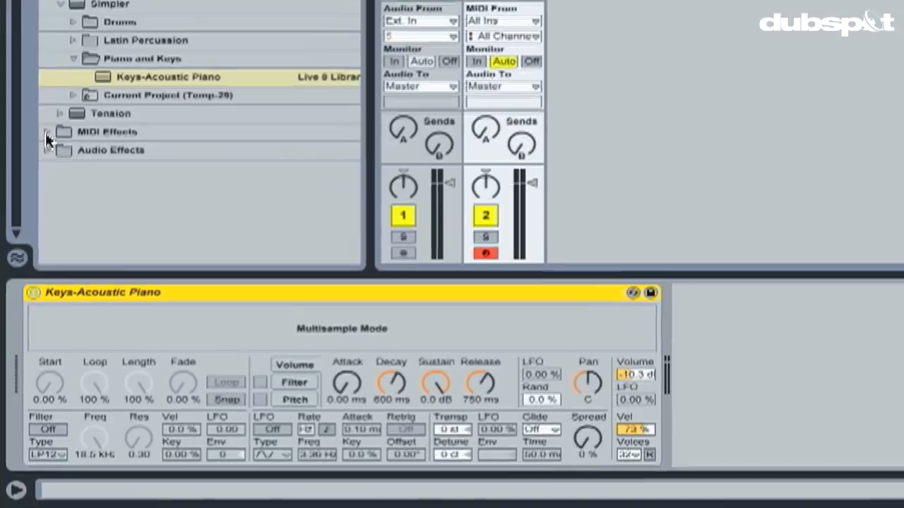
Step: Add the Arpeggiator MIDI effect to the Keys-Acoustic Piano track
{"action": "left_click", "coordinate": [30, 264]}
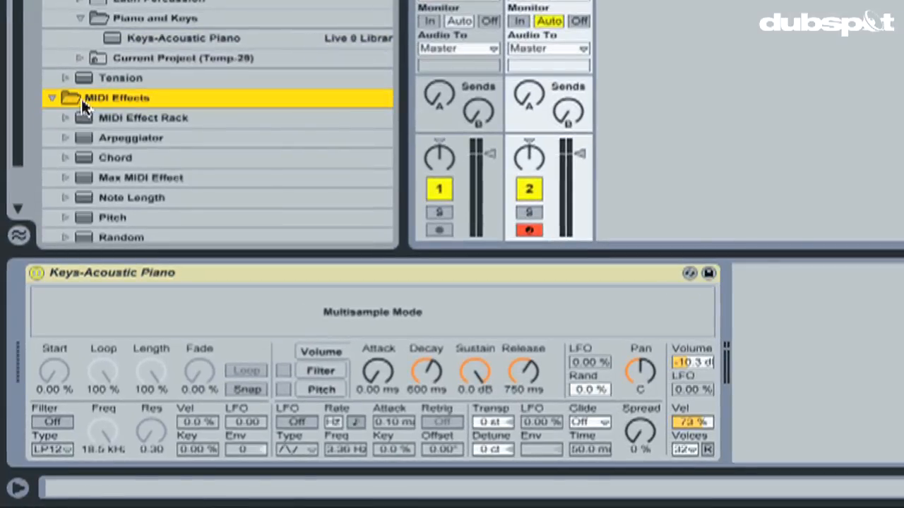
{"action": "left_click", "coordinate": [106, 141]}
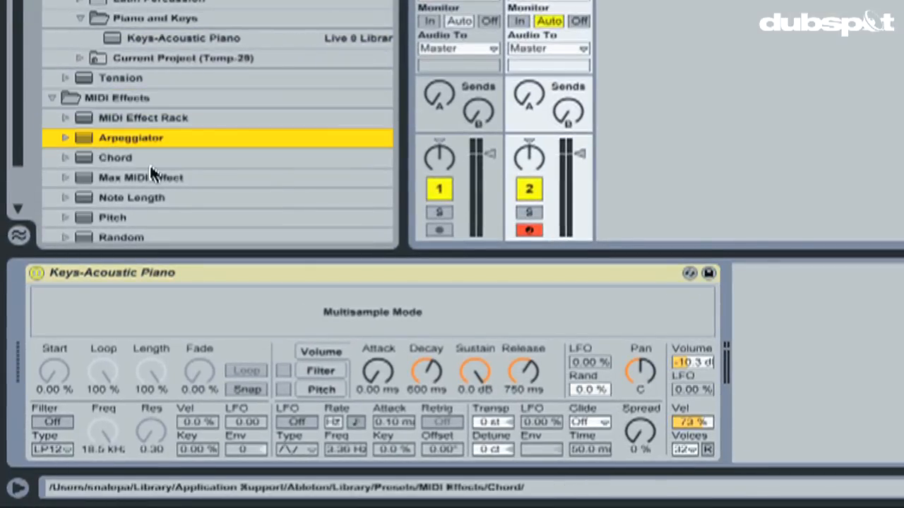
{"action": "double_click", "coordinate": [130, 135]}
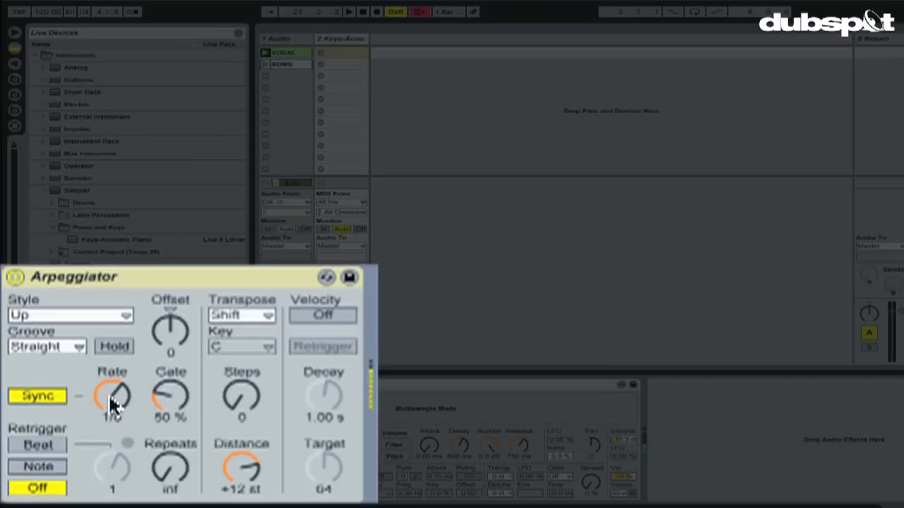
Step: Try Arpeggiator rates such as 1/16 and 1/2, and return the rate to 1/8
{"action": "left_click", "coordinate": [110, 394]}
{"action": "key", "text": "Down"}
{"action": "key", "text": "Down"}
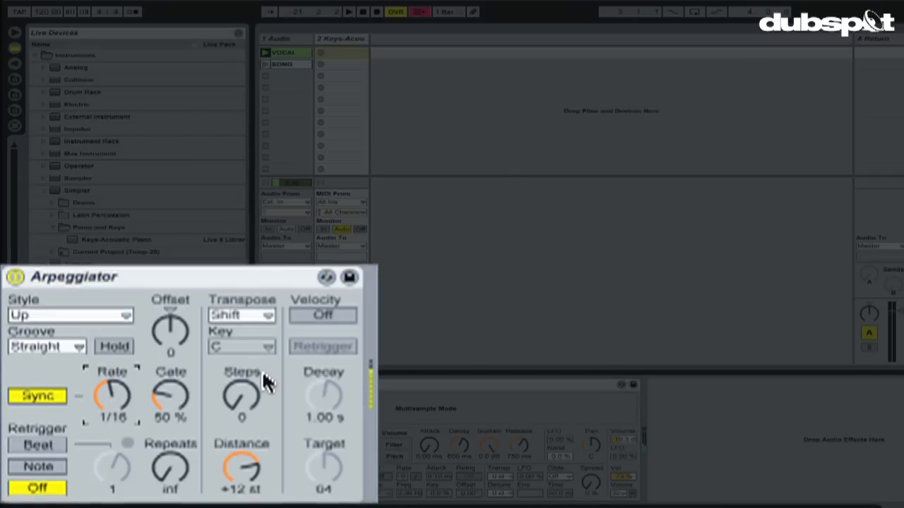
{"action": "key", "text": "Up"}
{"action": "key", "text": "Up"}
{"action": "key", "text": "Up"}
{"action": "key", "text": "Up"}
{"action": "key", "text": "Up"}
{"action": "key", "text": "Up"}
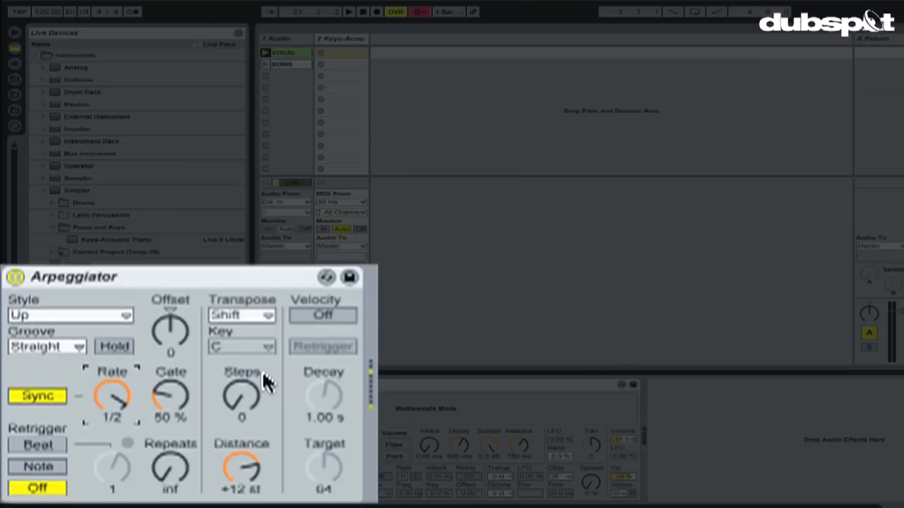
{"action": "key", "text": "Up"}
{"action": "key", "text": "Down"}
{"action": "key", "text": "Down"}
{"action": "key", "text": "Down"}
{"action": "key", "text": "Down"}
{"action": "key", "text": "Down"}
{"action": "key", "text": "Down"}
{"action": "key", "text": "Up"}
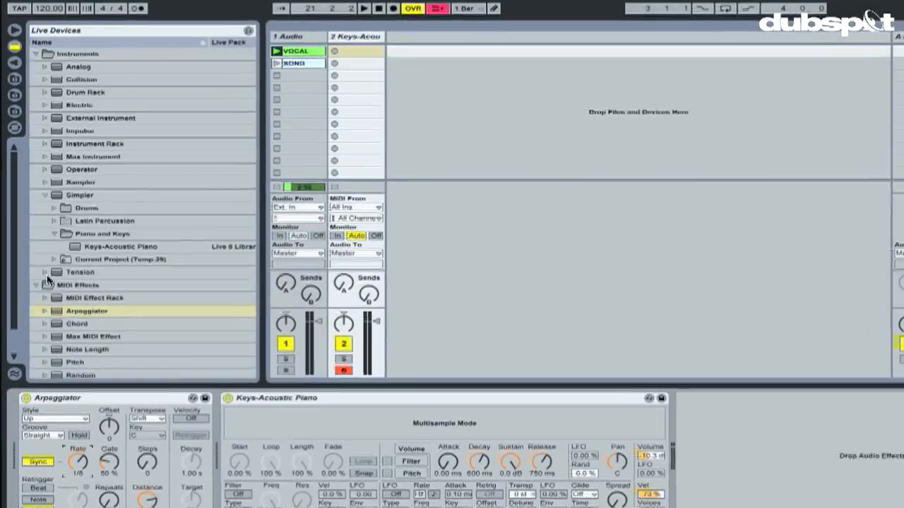
Step: Add the Gate audio effect to the 1 Audio track that holds the vocal clip
{"action": "scroll", "coordinate": [47, 280], "scroll_direction": "down", "scroll_amount": 3}
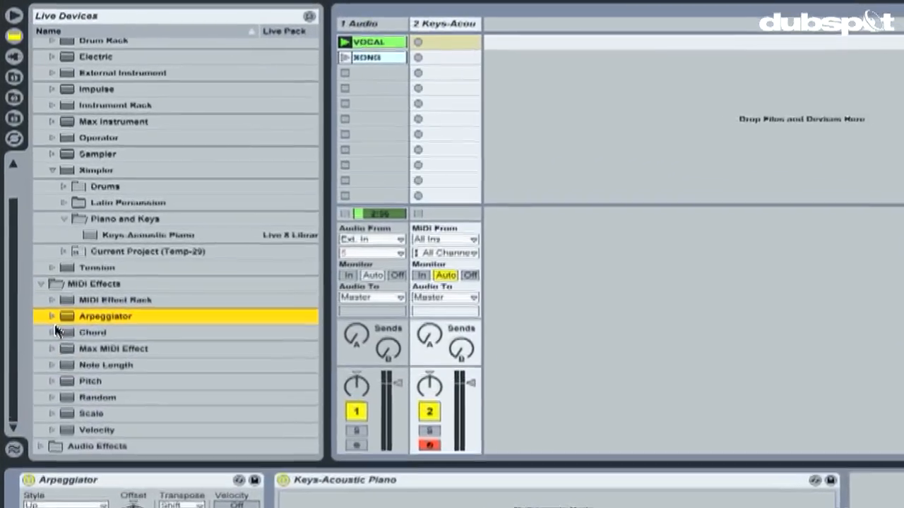
{"action": "left_click", "coordinate": [37, 371]}
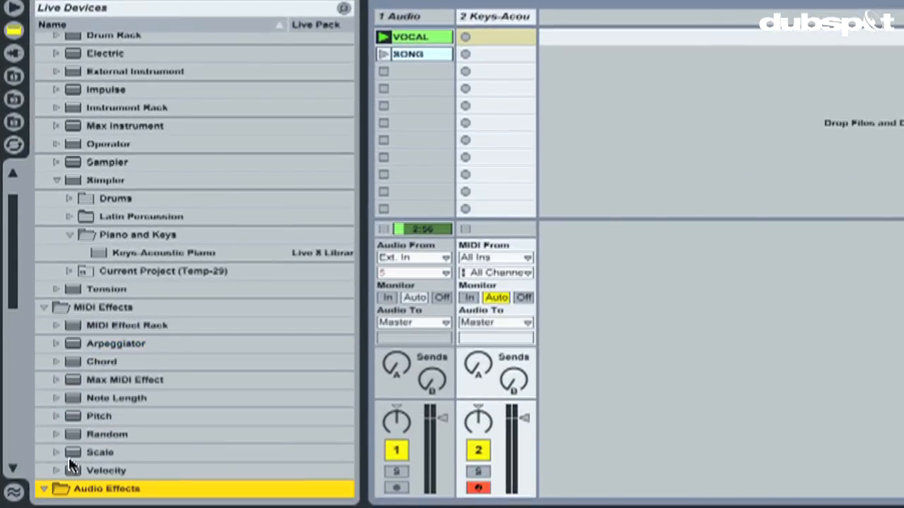
{"action": "scroll", "coordinate": [70, 459], "scroll_direction": "down", "scroll_amount": 10}
{"action": "scroll", "coordinate": [70, 466], "scroll_direction": "down", "scroll_amount": 1}
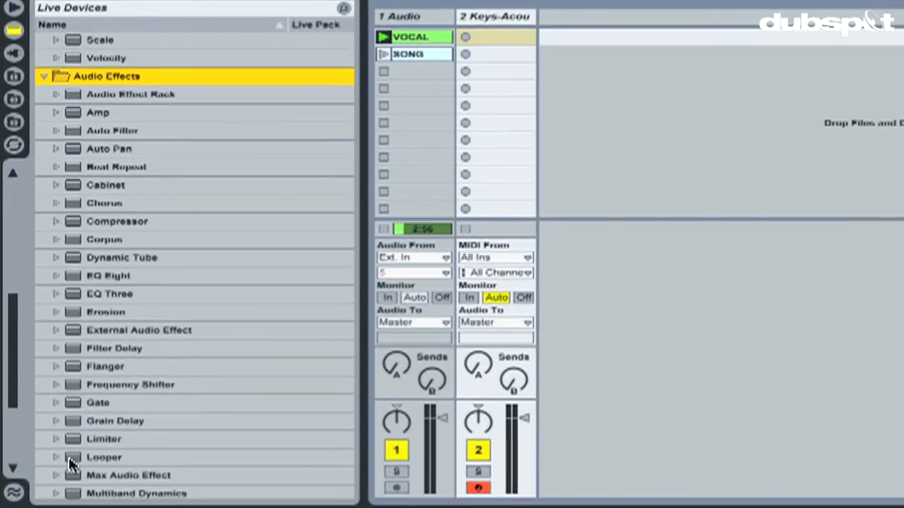
{"action": "left_click", "coordinate": [101, 404]}
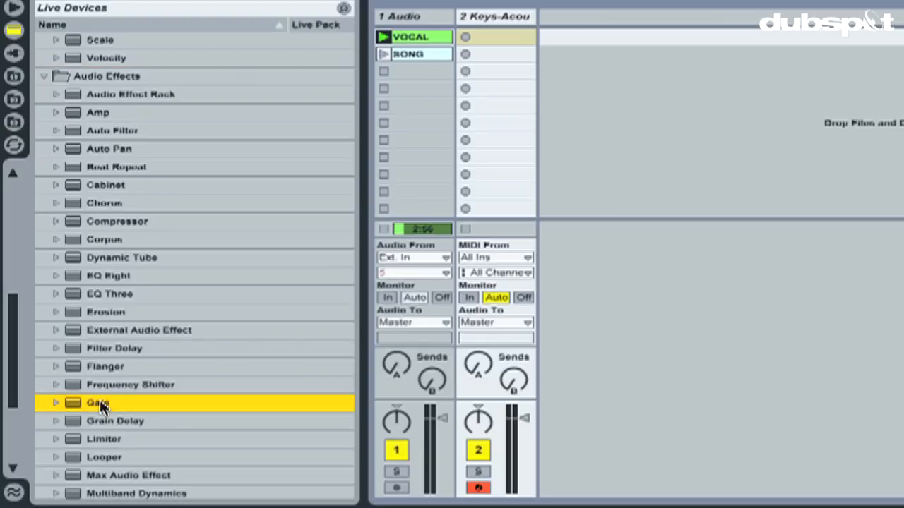
{"action": "left_click", "coordinate": [417, 20]}
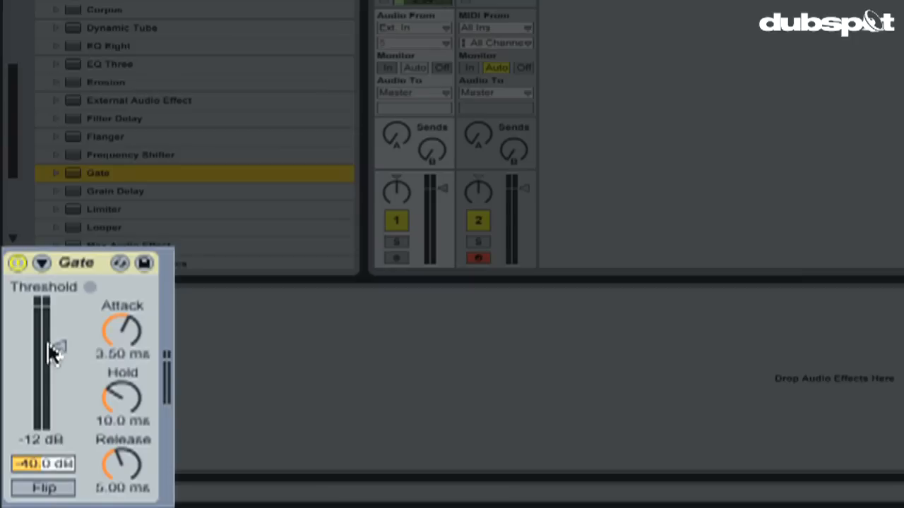
Step: Lower the Gate's attenuation to -inf dB and check the parameter's description in the Info View
{"action": "left_click", "coordinate": [48, 466]}
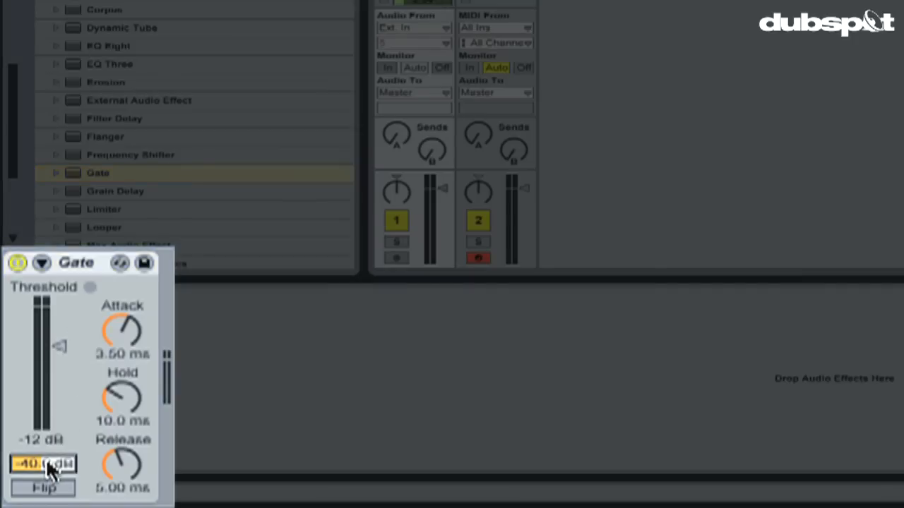
{"action": "left_click_drag", "start_coordinate": [48, 464], "coordinate": [48, 495]}
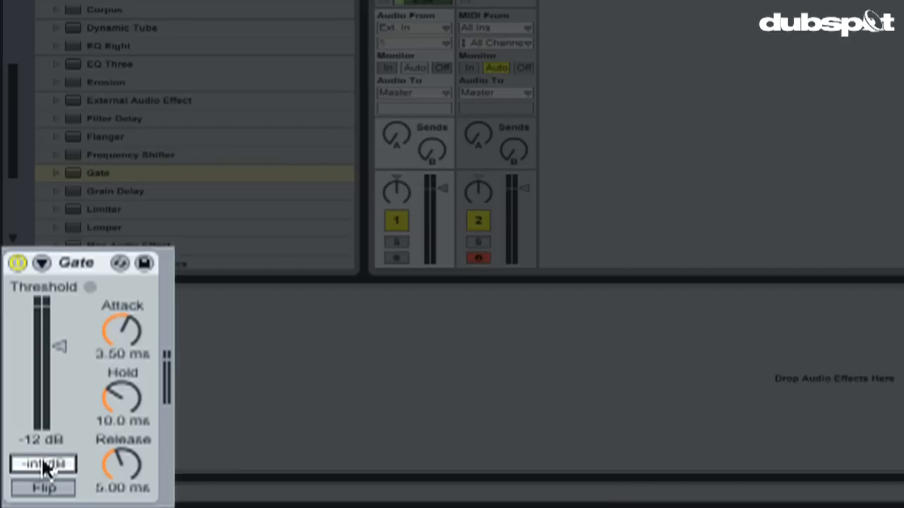
{"action": "left_click_drag", "start_coordinate": [48, 460], "coordinate": [47, 461]}
{"action": "left_click", "coordinate": [29, 489]}
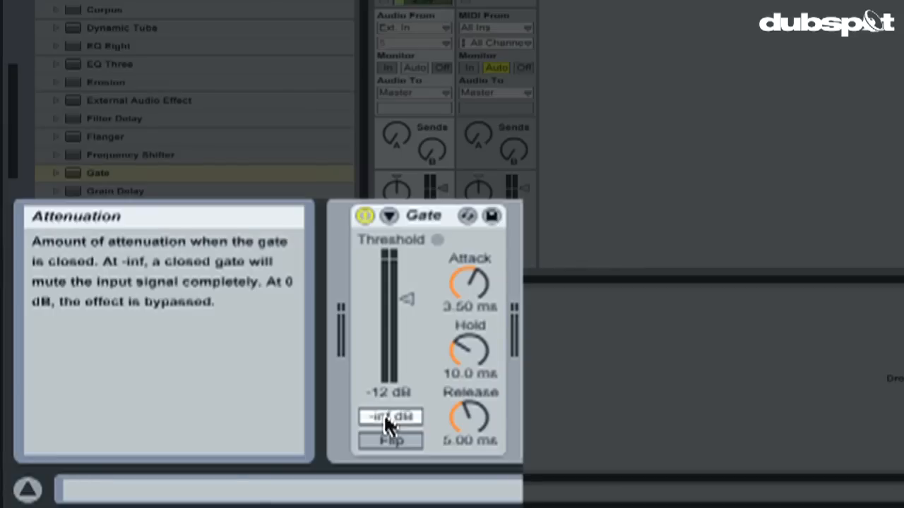
{"action": "left_click", "coordinate": [26, 487]}
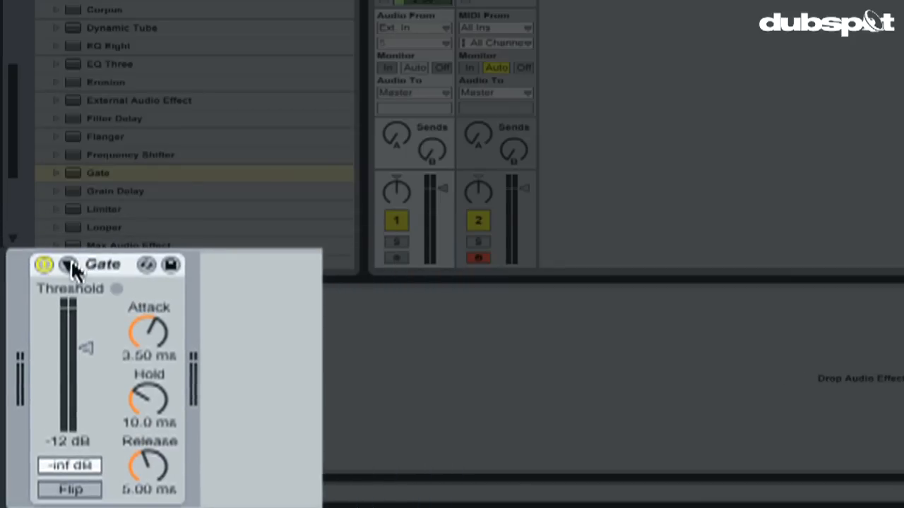
Step: Expand the Gate's sidechain section, enable Sidechain, and set Audio From to 2-Keys-Acoustic Piano
{"action": "left_click", "coordinate": [69, 264]}
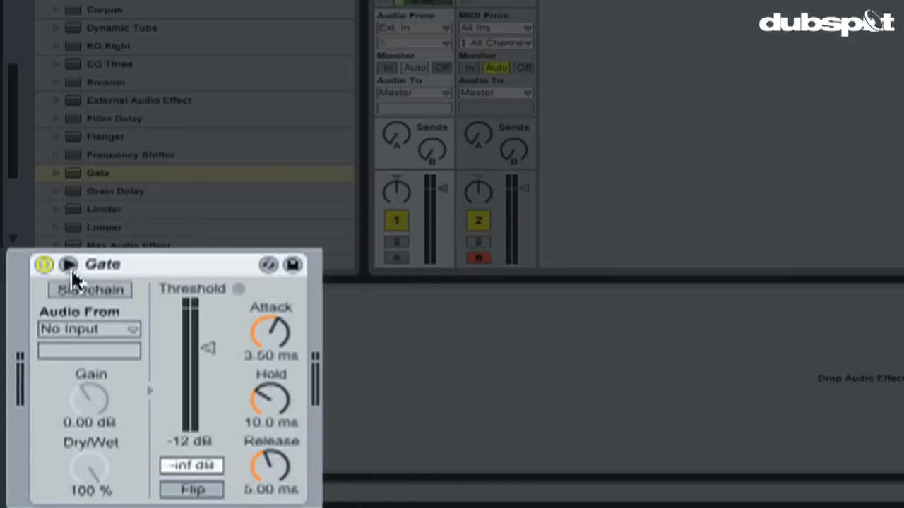
{"action": "left_click", "coordinate": [90, 290]}
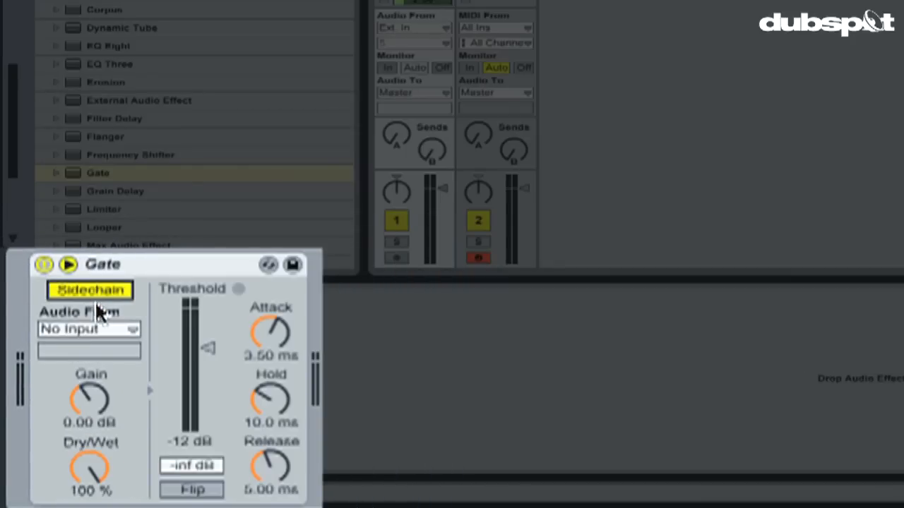
{"action": "left_click", "coordinate": [100, 332]}
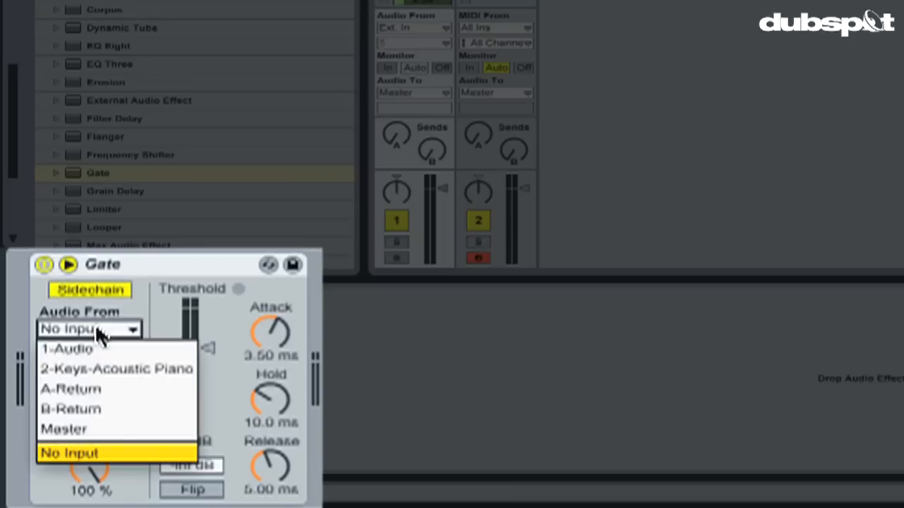
{"action": "left_click", "coordinate": [135, 372]}
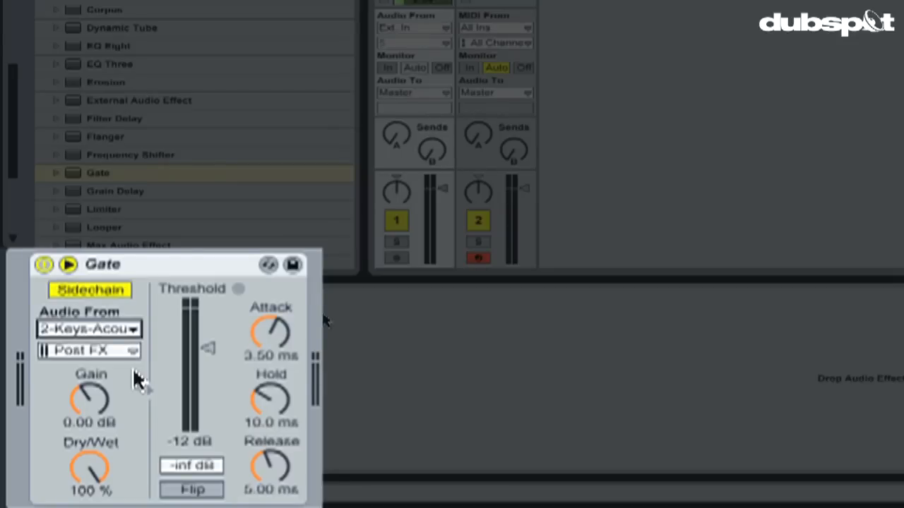
Step: Deactivate the Keys-Acoustic Piano track's output and create an empty MIDI clip in its first slot
{"action": "left_click", "coordinate": [480, 223]}
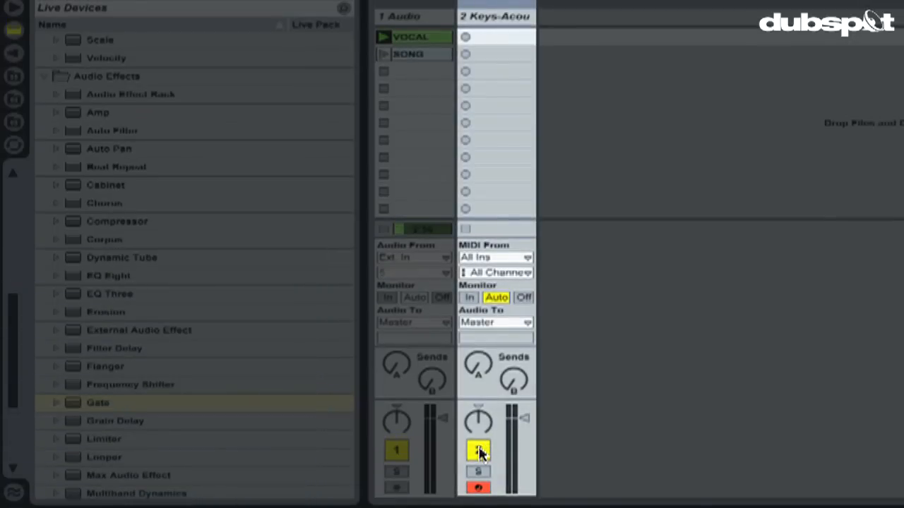
{"action": "left_click", "coordinate": [480, 452]}
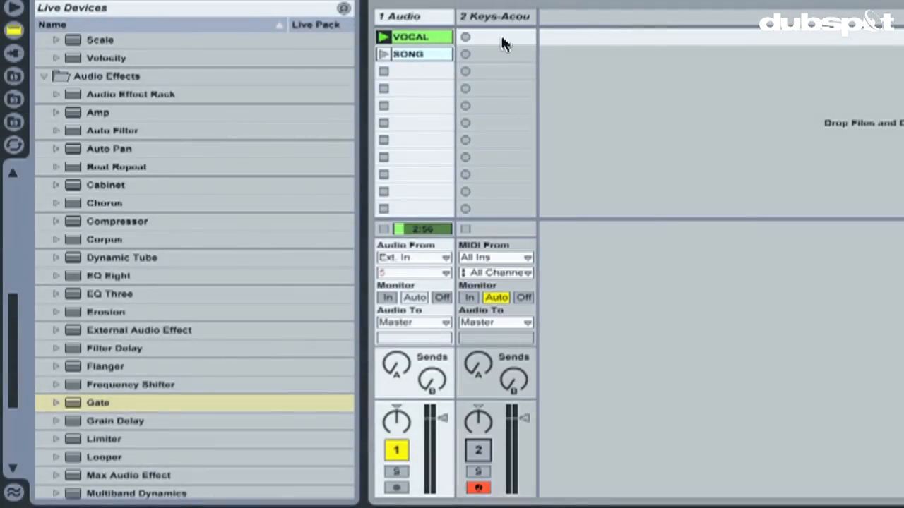
{"action": "double_click", "coordinate": [502, 39]}
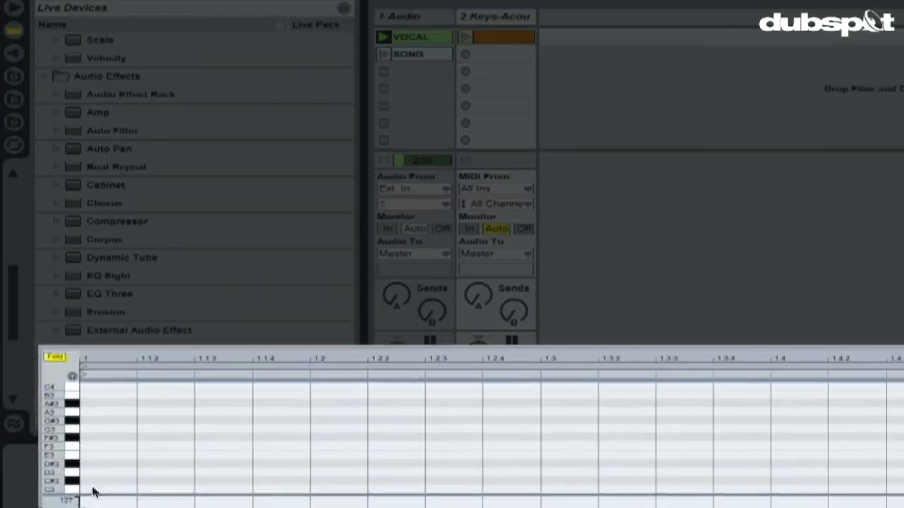
Step: Draw a C3 note at the clip's start, extend it across the whole bar, and launch the clip
{"action": "double_click", "coordinate": [85, 460]}
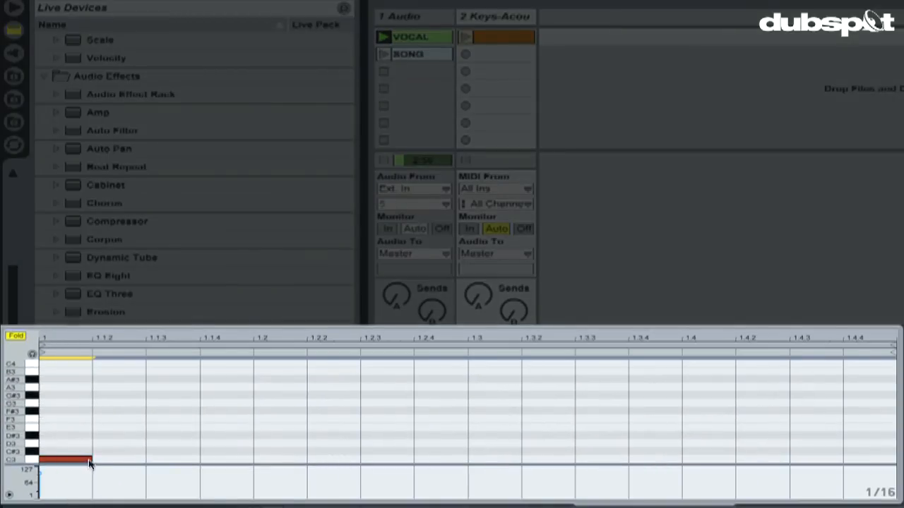
{"action": "left_click_drag", "start_coordinate": [90, 460], "coordinate": [885, 489]}
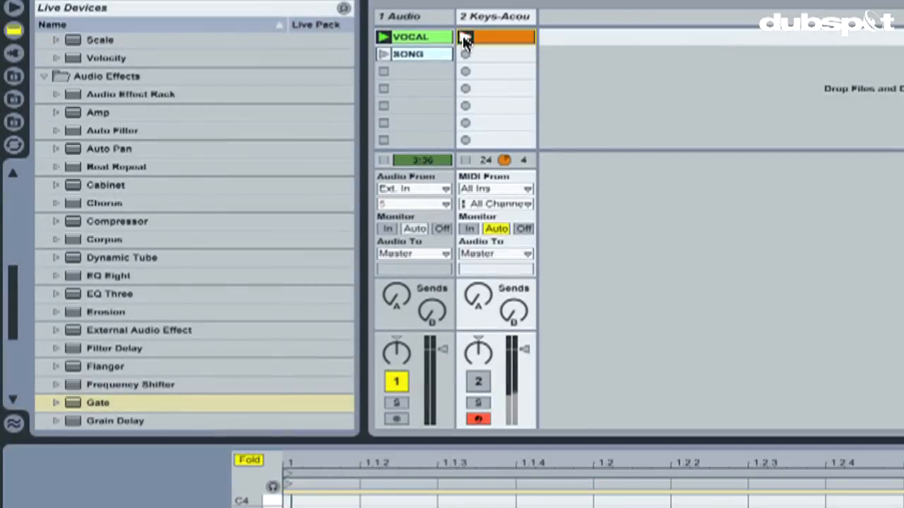
{"action": "left_click", "coordinate": [463, 37]}
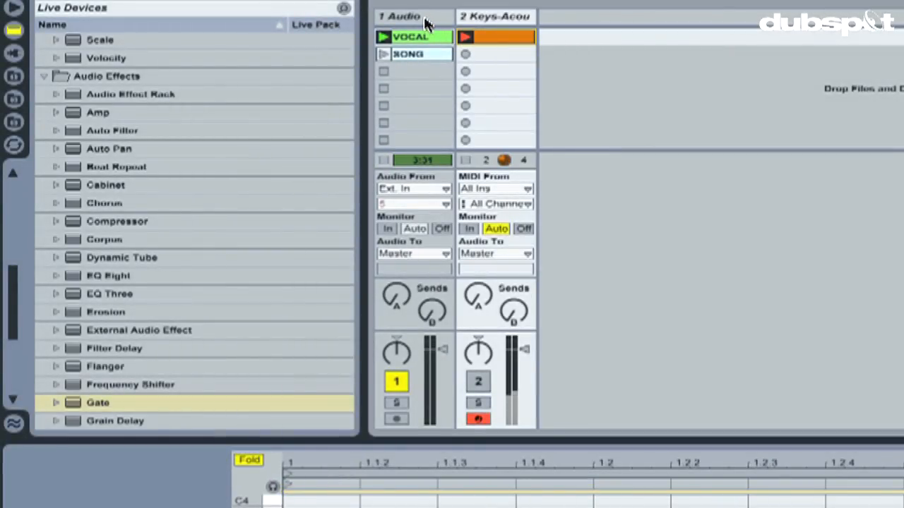
Step: Show the Gate on the 1 Audio track and lower its threshold to -27 dB
{"action": "key", "text": "ctrl+alt+l"}
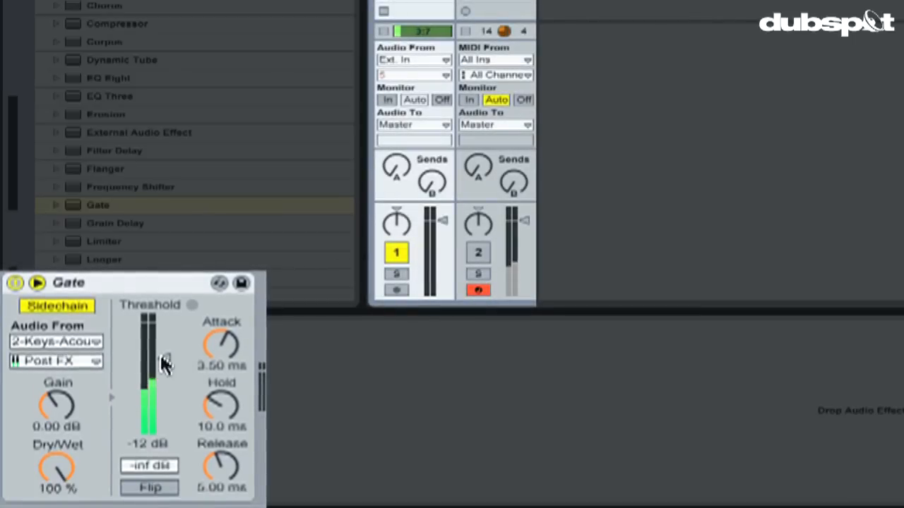
{"action": "left_click_drag", "start_coordinate": [163, 358], "coordinate": [162, 396]}
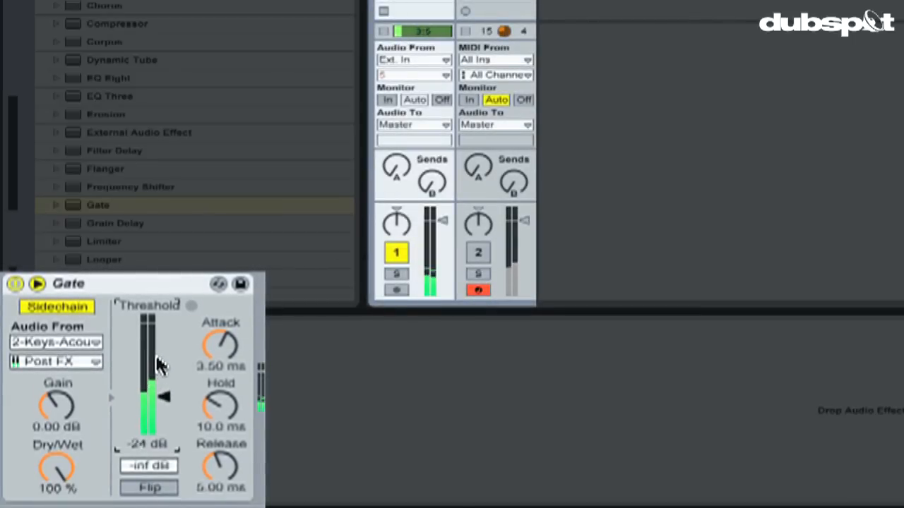
{"action": "left_click_drag", "start_coordinate": [157, 364], "coordinate": [157, 367]}
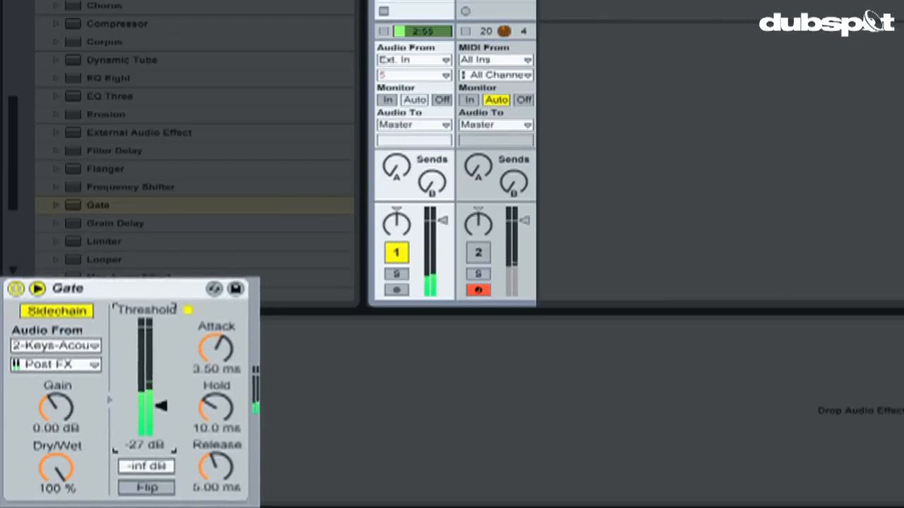
Step: Try the piano track's Arpeggiator at synced rates of 1/16 and 1/4 against the vocal, and return it to 1/8
{"action": "left_click", "coordinate": [495, 3]}
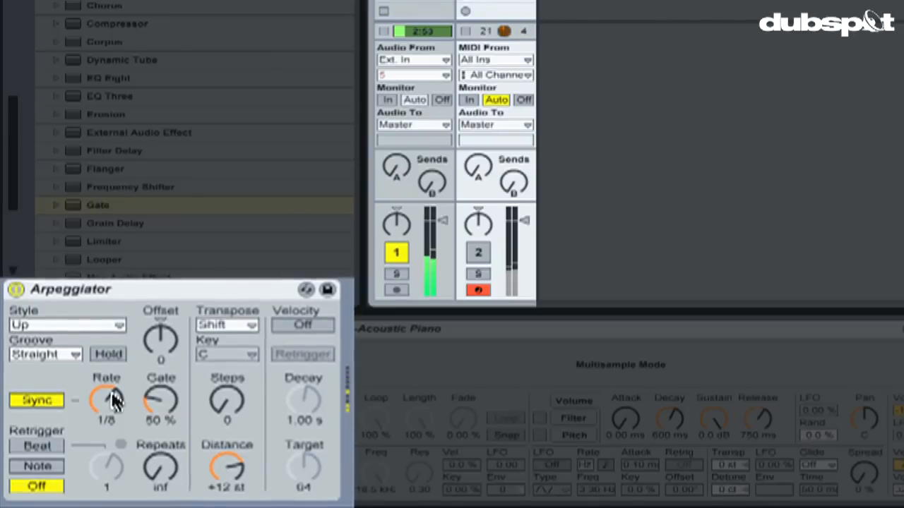
{"action": "scroll", "coordinate": [113, 401], "scroll_direction": "up", "scroll_amount": 2}
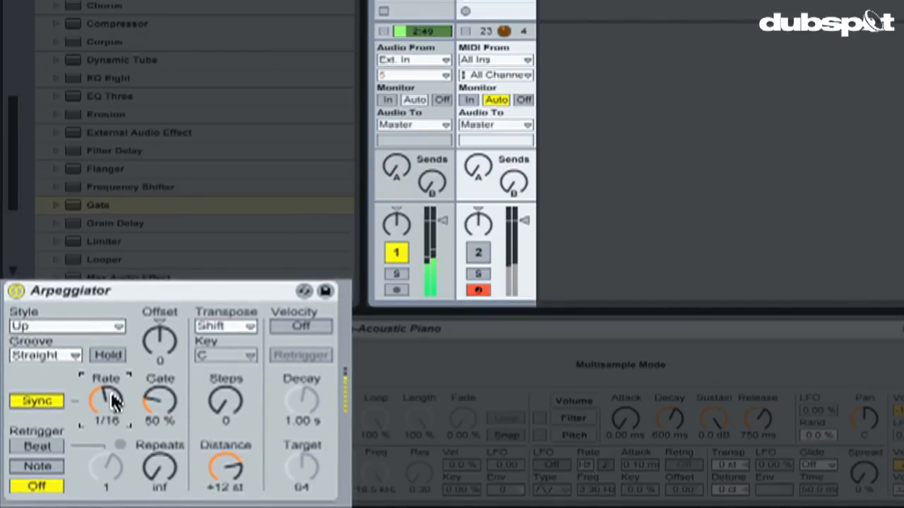
{"action": "scroll", "coordinate": [113, 401], "scroll_direction": "down", "scroll_amount": 4}
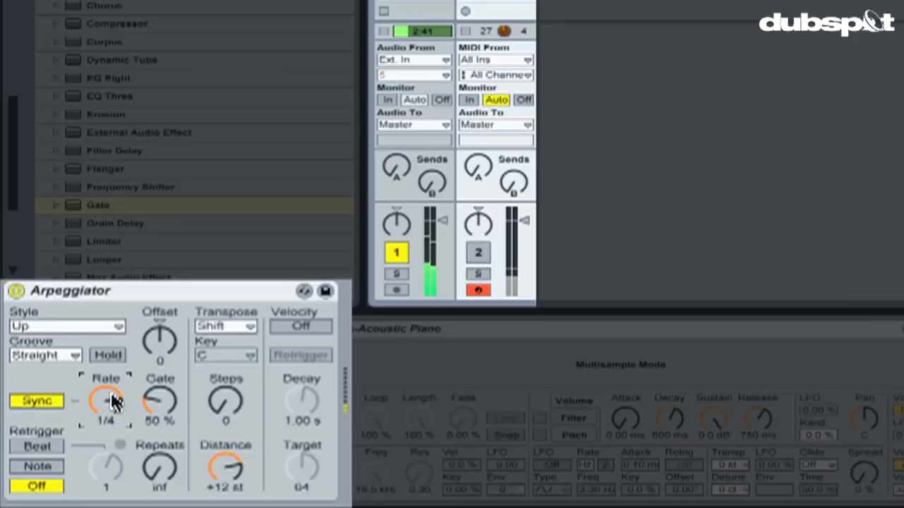
{"action": "left_click_drag", "start_coordinate": [111, 391], "coordinate": [111, 382]}
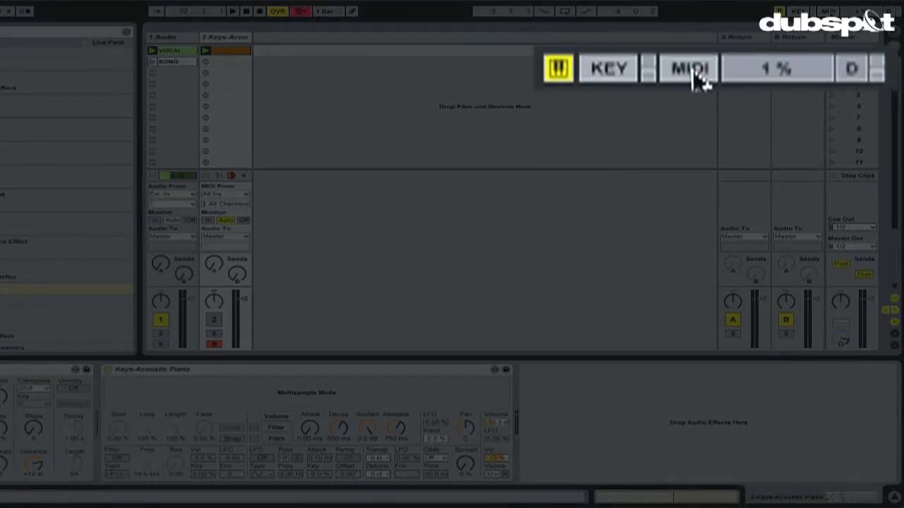
Step: MIDI-map the Arpeggiator's synced Rate to controller CC 25 and test it during playback, ending at 1/4
{"action": "left_click", "coordinate": [694, 75]}
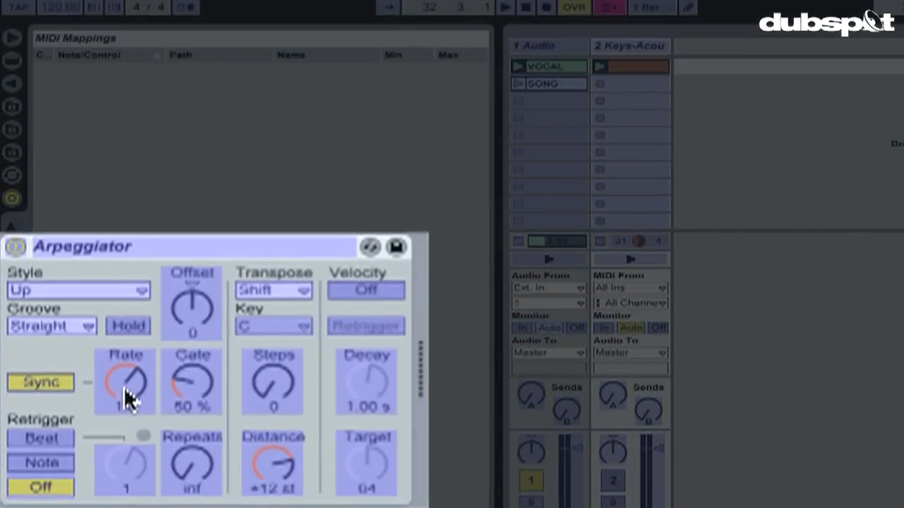
{"action": "left_click", "coordinate": [126, 399]}
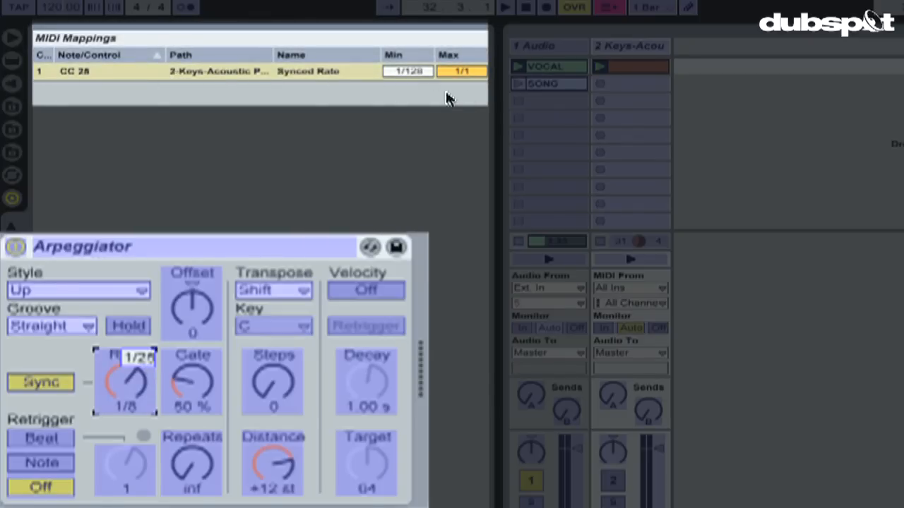
{"action": "key", "text": "ctrl+m"}
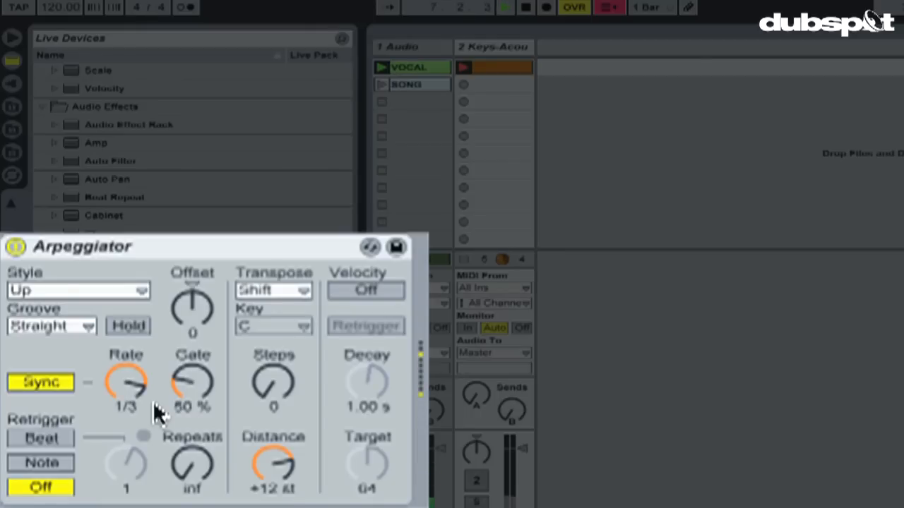
{"action": "key", "text": "Down"}
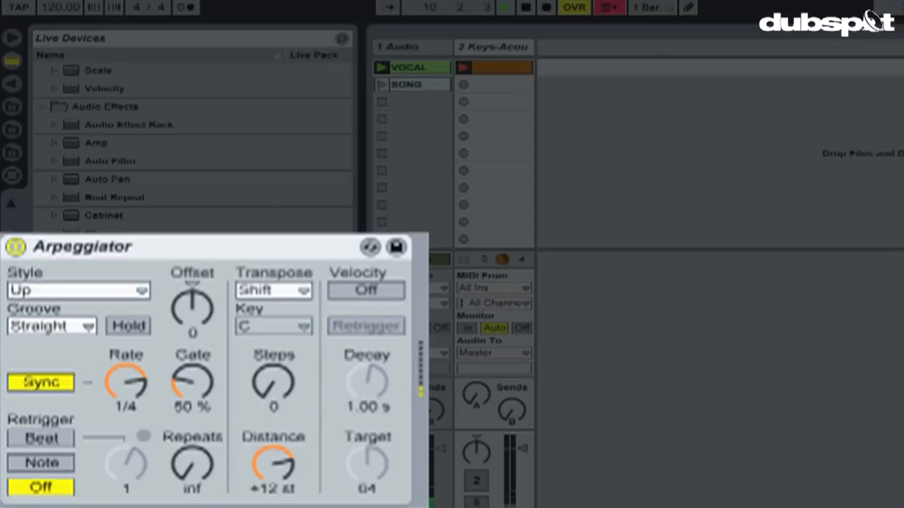
Step: Limit the Synced Rate mapping to a minimum of 1/16 and a maximum of 1/4, and restart playback
{"action": "key", "text": "ctrl+m"}
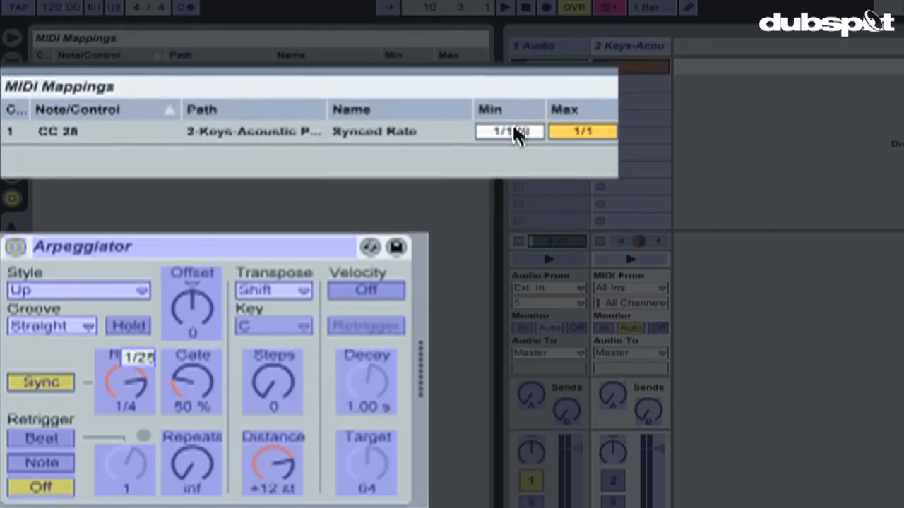
{"action": "left_click", "coordinate": [514, 135]}
{"action": "key", "text": "Up"}
{"action": "key", "text": "Up"}
{"action": "key", "text": "Up"}
{"action": "key", "text": "Up"}
{"action": "key", "text": "Up"}
{"action": "key", "text": "Up"}
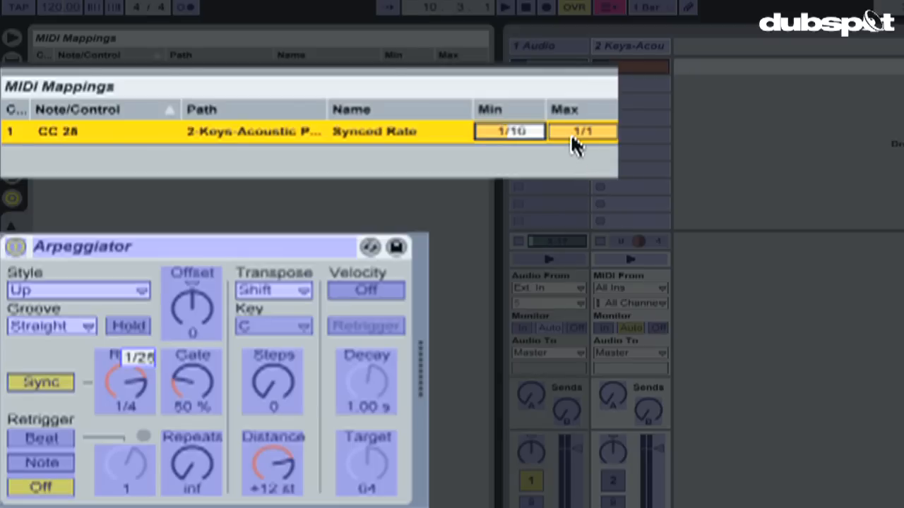
{"action": "left_click", "coordinate": [571, 133]}
{"action": "key", "text": "Down"}
{"action": "key", "text": "Down"}
{"action": "key", "text": "Down"}
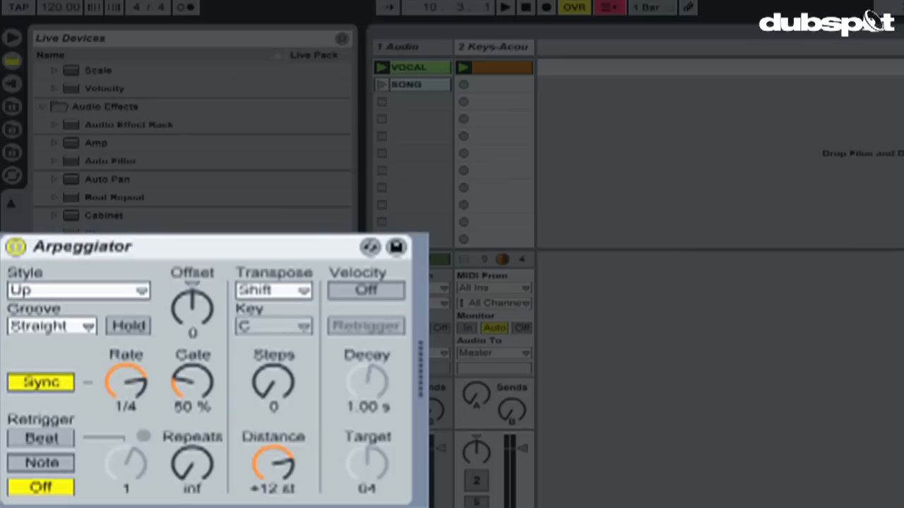
{"action": "key", "text": "space"}
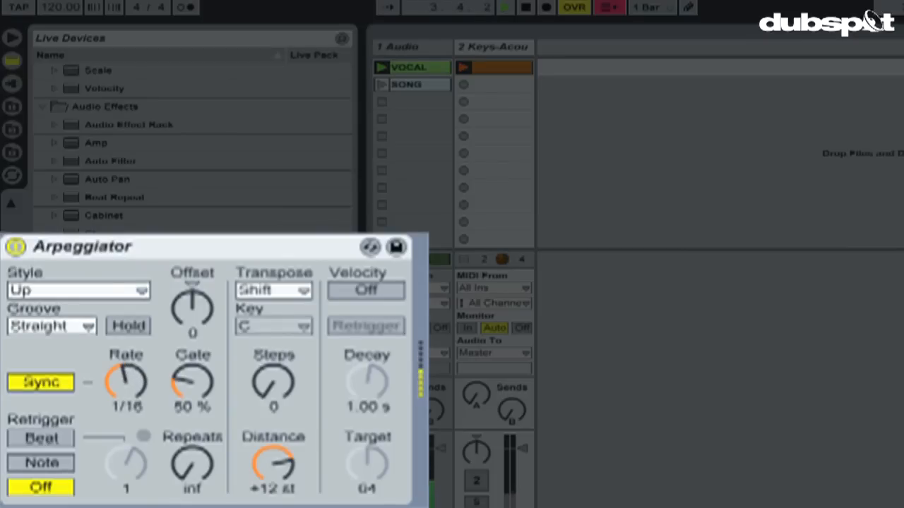
Step: Switch the Arpeggiator from Sync to Free and sweep its rate, settling on 125 ms
{"action": "left_click", "coordinate": [35, 382]}
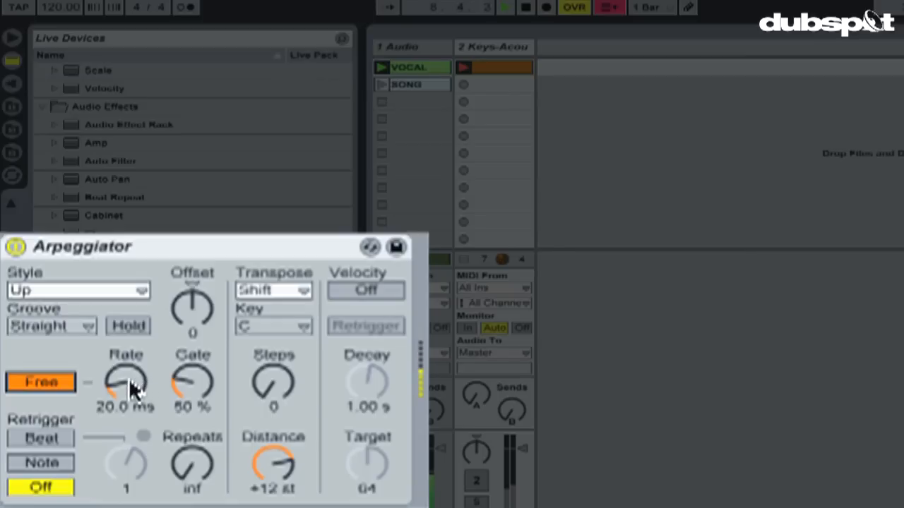
{"action": "left_click_drag", "start_coordinate": [130, 379], "coordinate": [131, 389]}
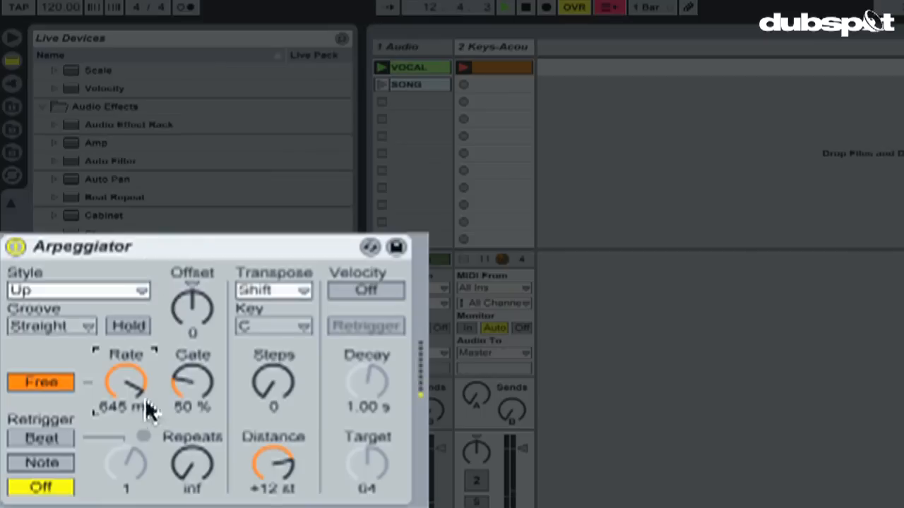
{"action": "left_click_drag", "start_coordinate": [122, 376], "coordinate": [124, 385]}
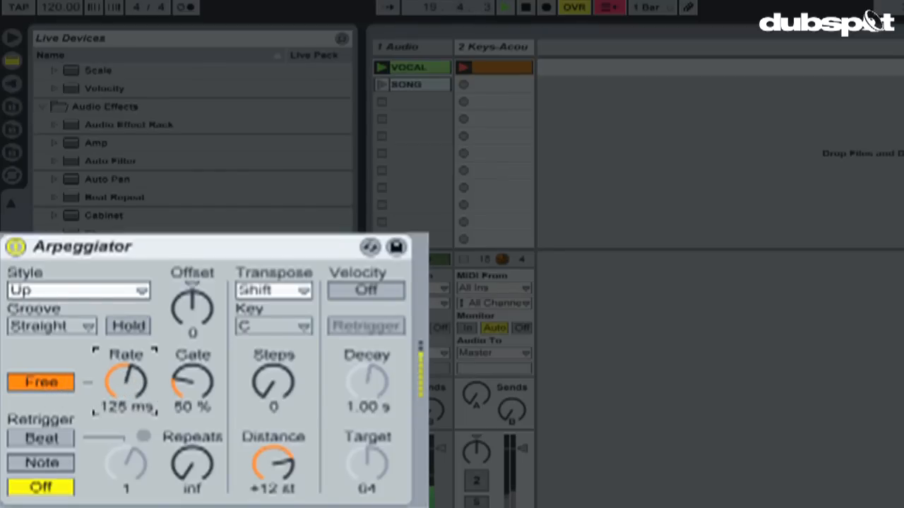
Step: MIDI-map the Arpeggiator's Free Rate to controller CC 24 and leave mapping mode
{"action": "key", "text": "ctrl+m"}
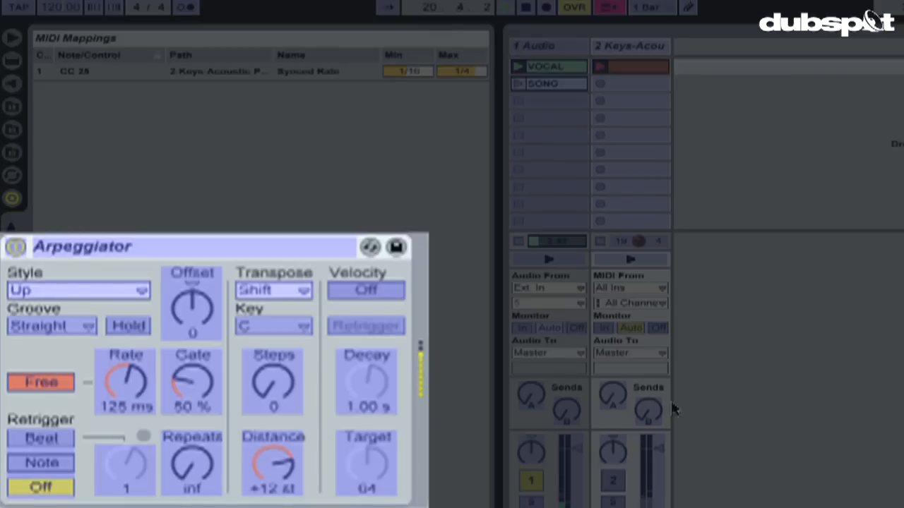
{"action": "left_click", "coordinate": [116, 385]}
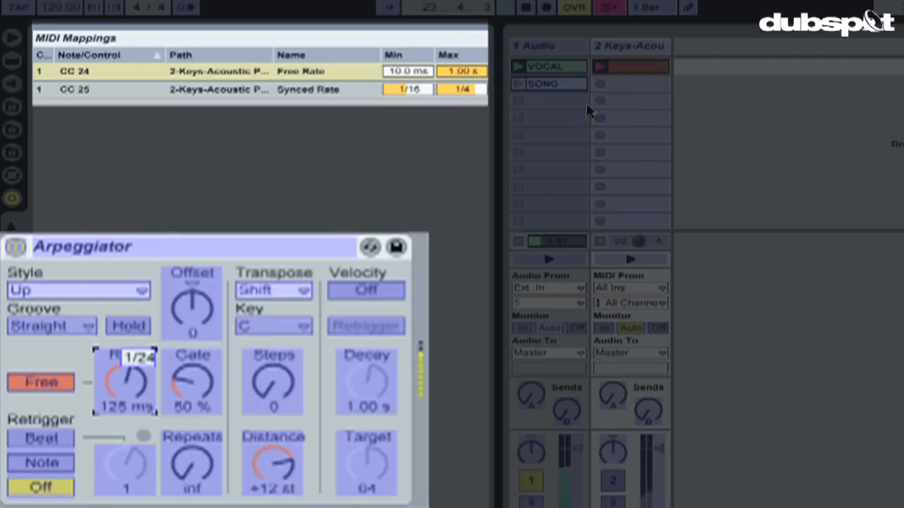
{"action": "key", "text": "ctrl+m"}
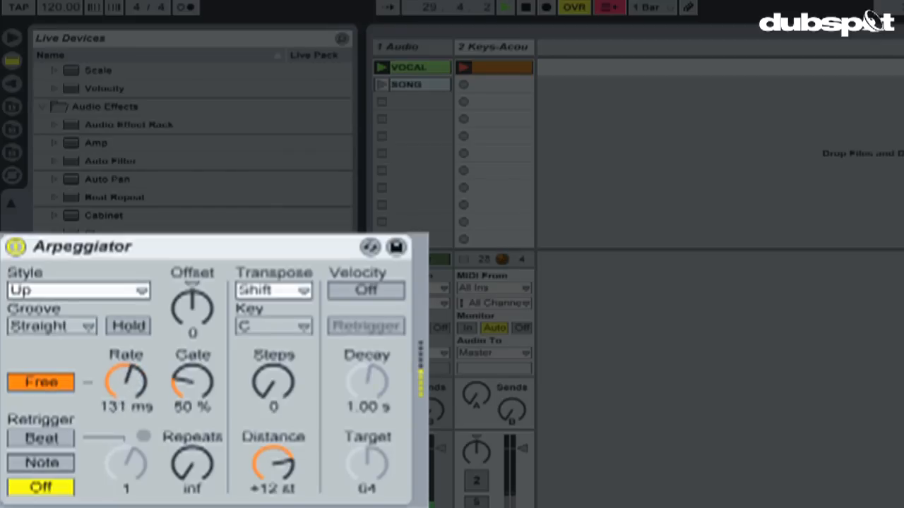
Step: MIDI-map the on/off switch of the Gate on the 1 Audio track to a hardware controller and leave mapping mode
{"action": "left_click", "coordinate": [421, 48]}
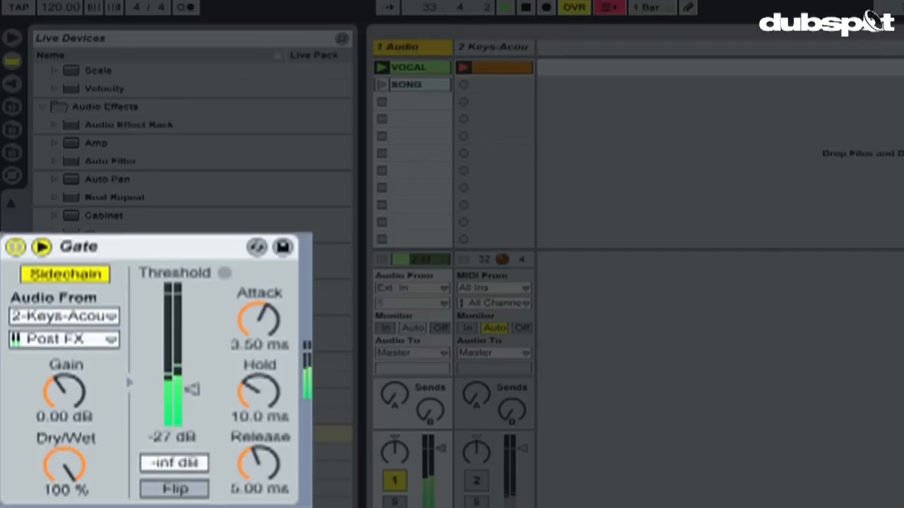
{"action": "key", "text": "ctrl+m"}
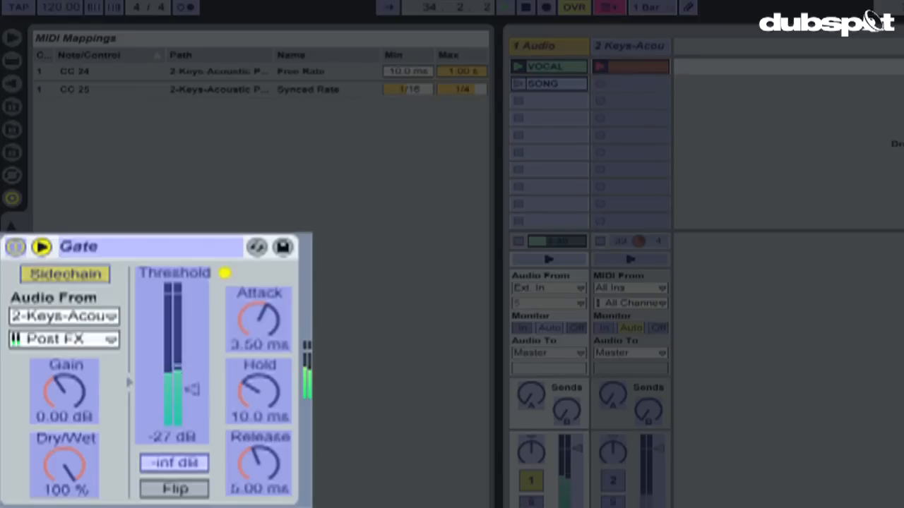
{"action": "left_click", "coordinate": [16, 249]}
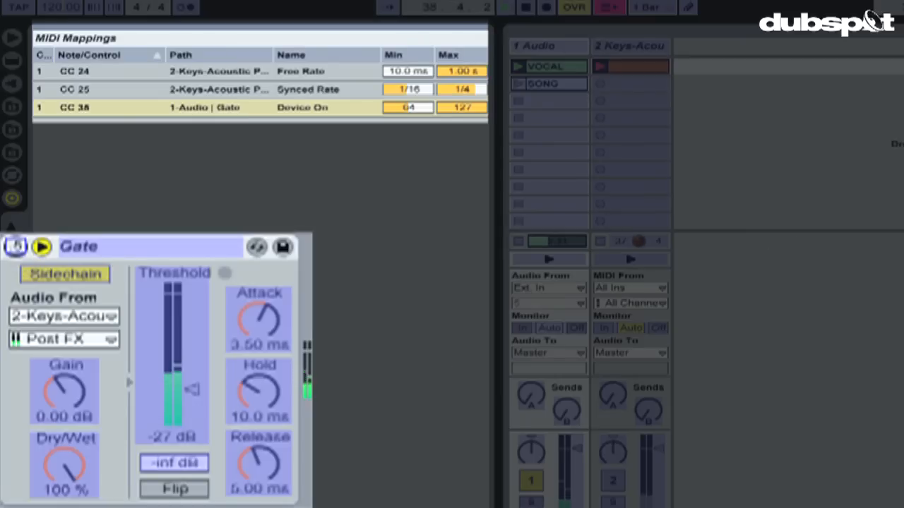
{"action": "key", "text": "ctrl+m"}
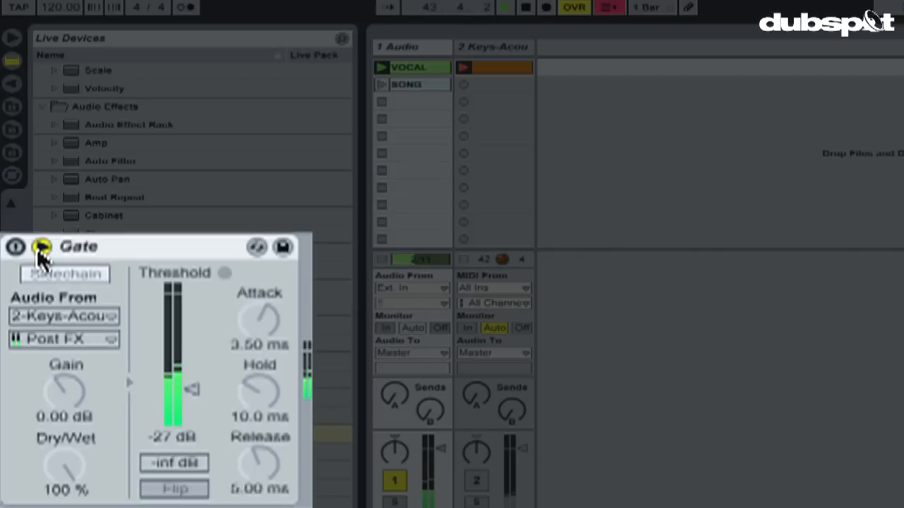
Step: Toggle the Gate during playback to compare the vocal with and without the stutter
{"action": "left_click", "coordinate": [41, 248]}
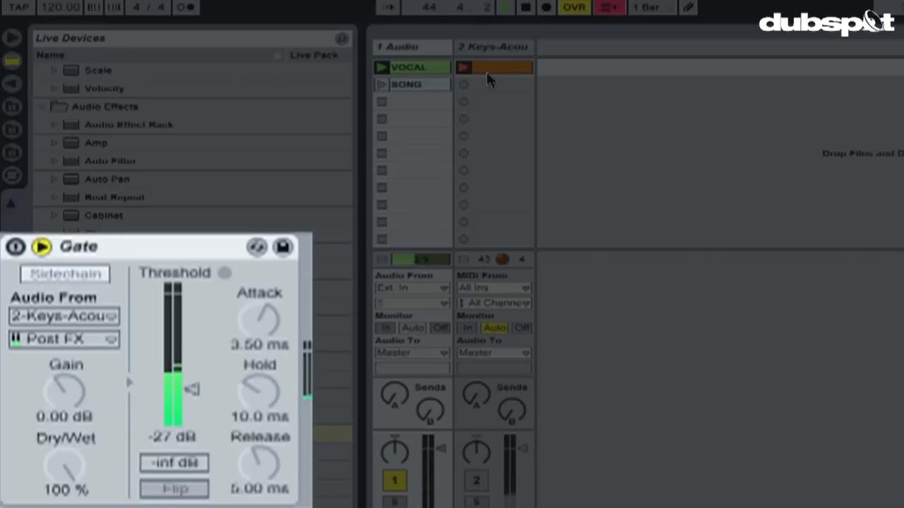
{"action": "key", "text": "0"}
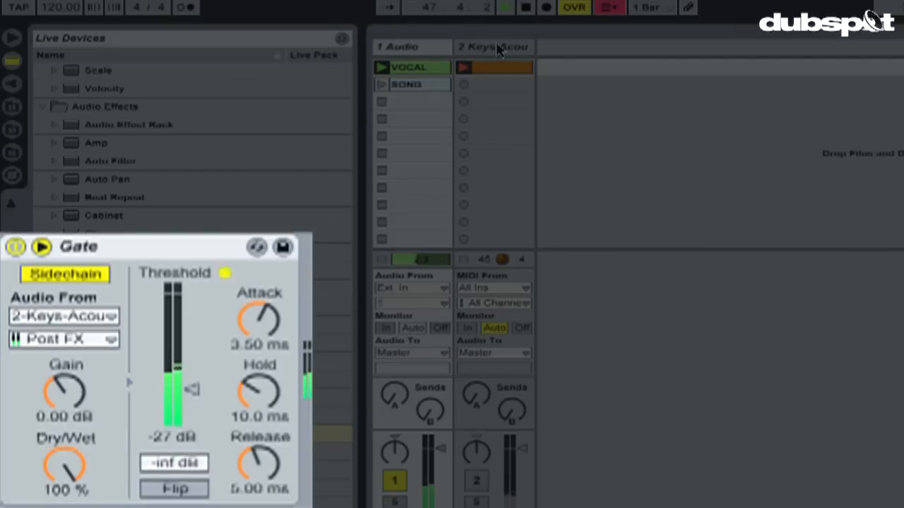
{"action": "key", "text": "0"}
Step: Return the piano track's Arpeggiator to Sync and set its rate to 1/16
{"action": "left_click", "coordinate": [495, 47]}
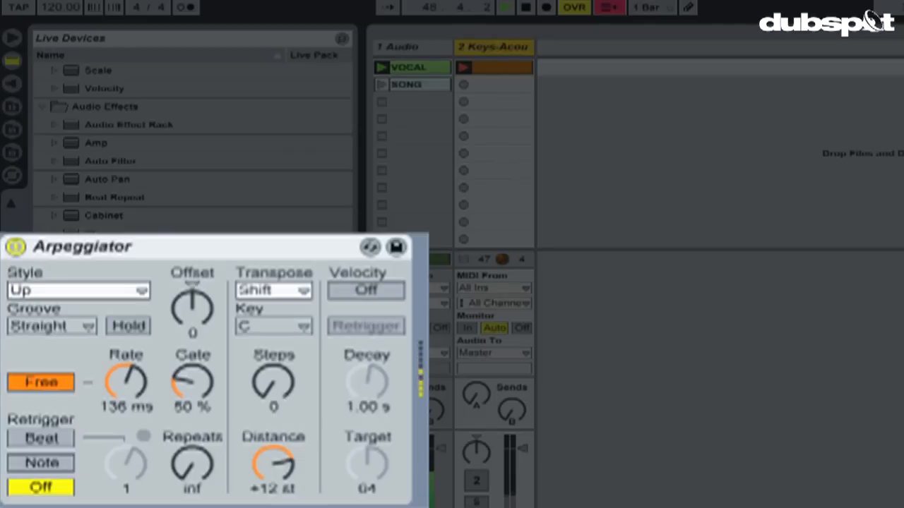
{"action": "left_click", "coordinate": [22, 381]}
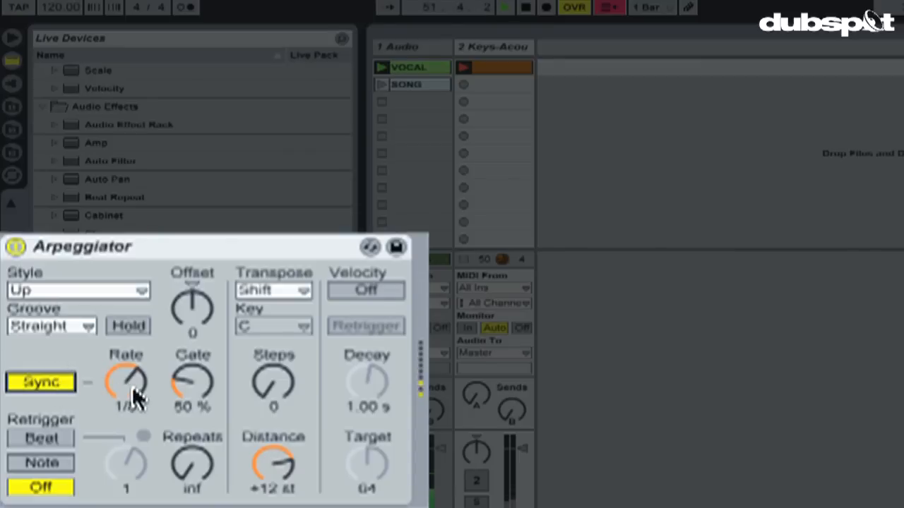
{"action": "left_click_drag", "start_coordinate": [134, 399], "coordinate": [134, 401]}
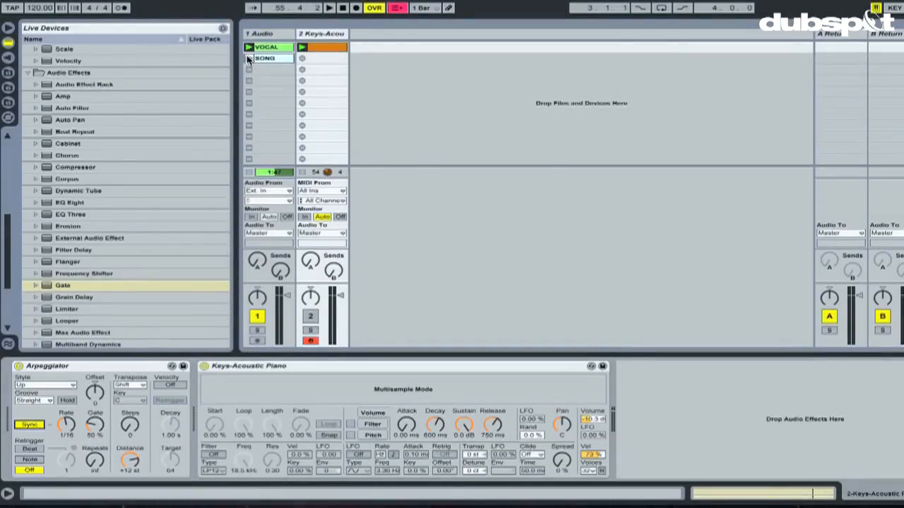
Step: Launch the SONG clip and switch the Gate off and on repeatedly to stutter the full song
{"action": "left_click", "coordinate": [247, 58]}
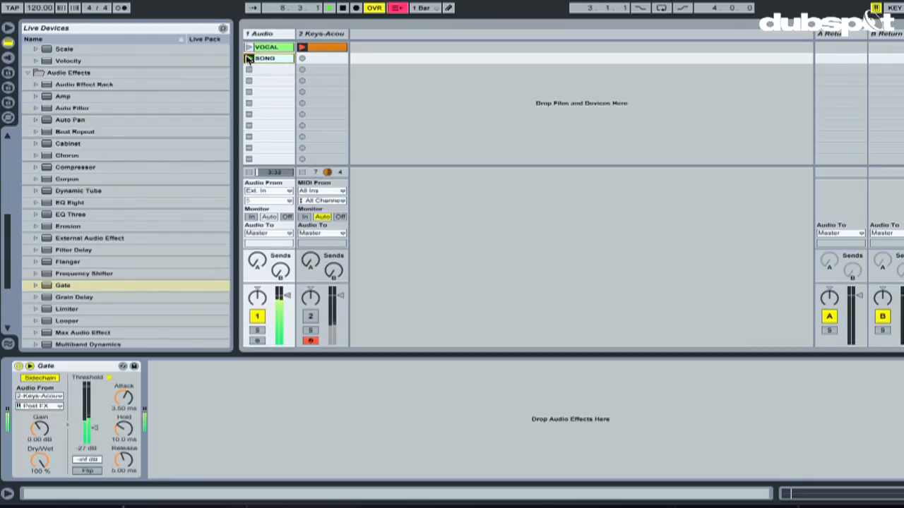
{"action": "key", "text": "0"}
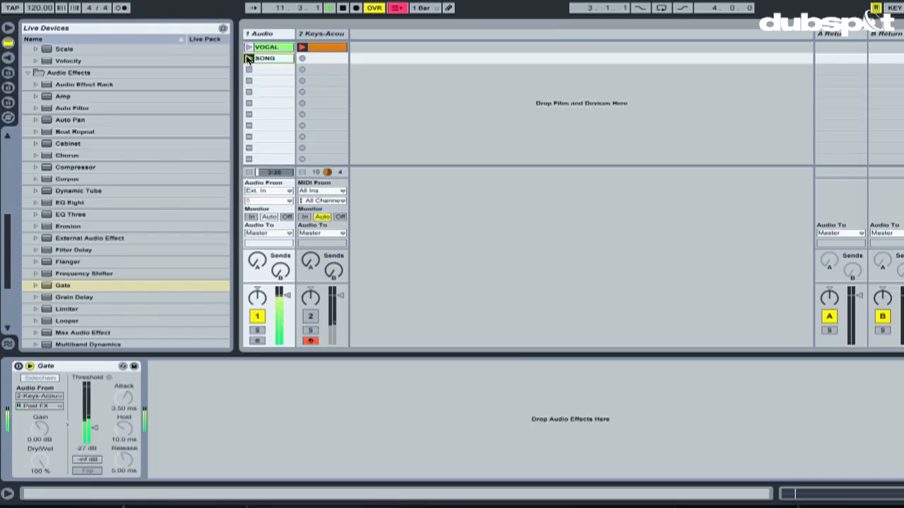
{"action": "key", "text": "0"}
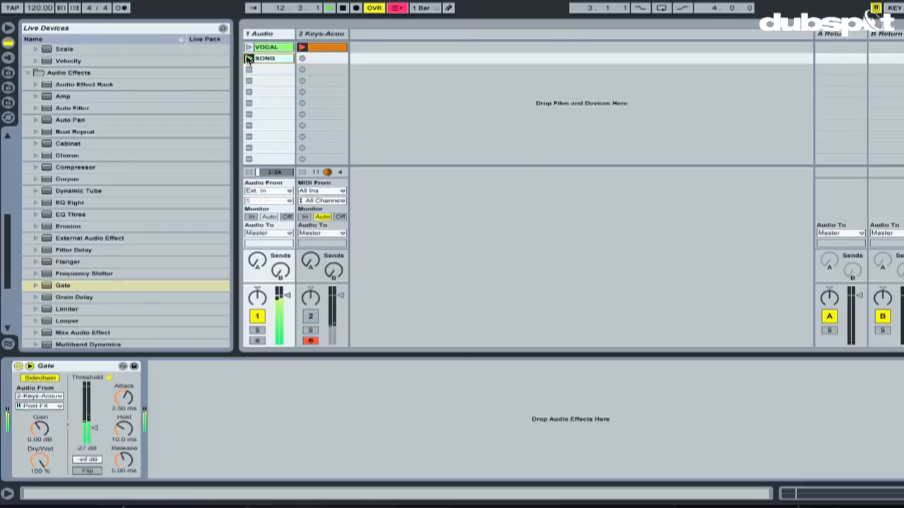
{"action": "key", "text": "0"}
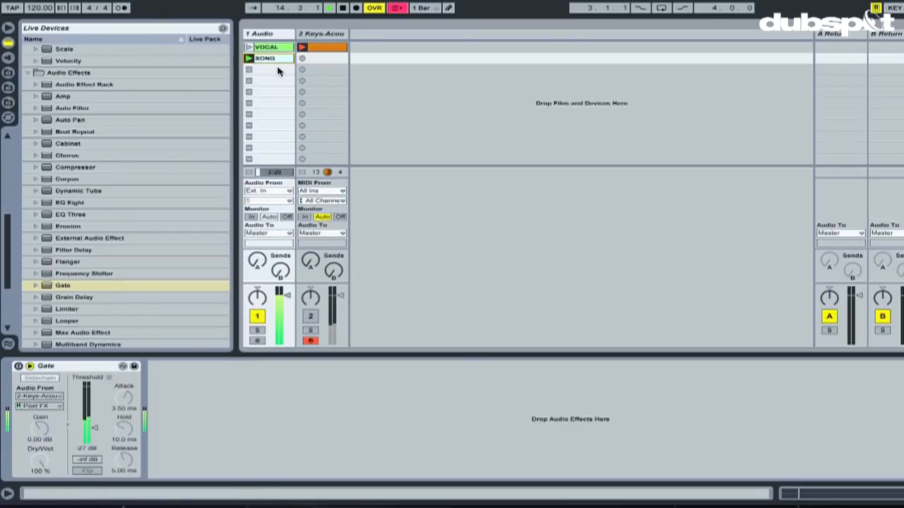
{"action": "key", "text": "0"}
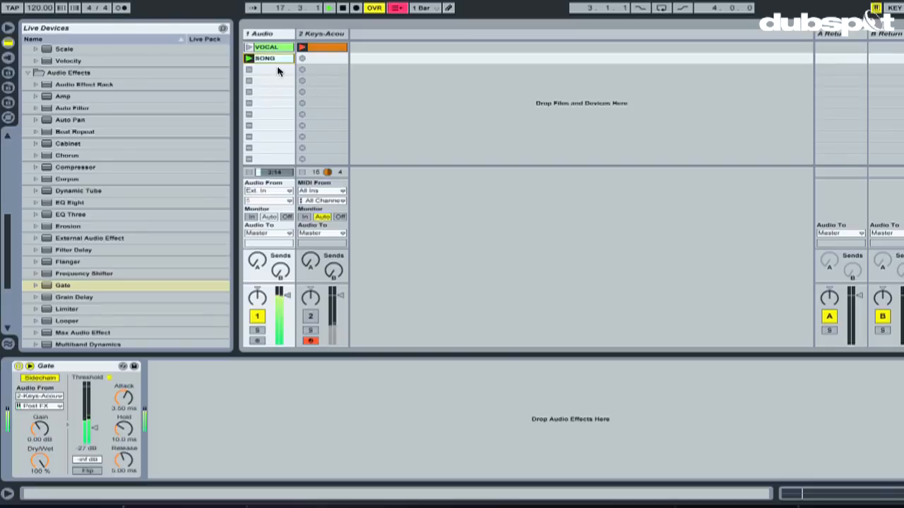
Step: Check the Arpeggiator on the piano track, and compare the song with the 1 Audio track's Gate bypassed and active
{"action": "left_click", "coordinate": [328, 34]}
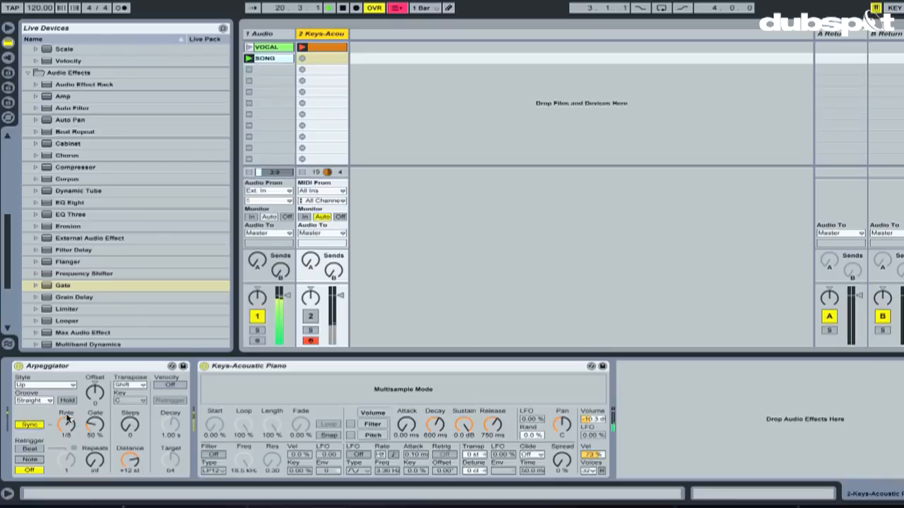
{"action": "left_click", "coordinate": [263, 35]}
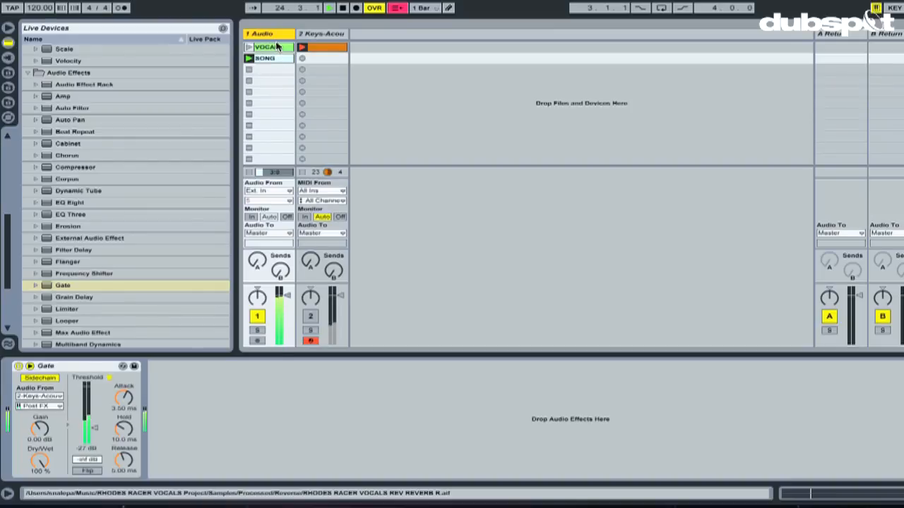
{"action": "left_click", "coordinate": [19, 366]}
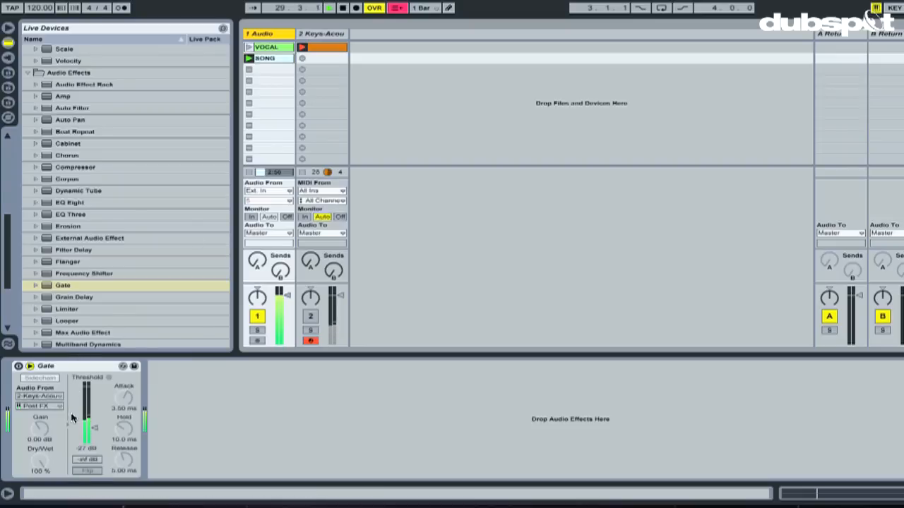
{"action": "left_click", "coordinate": [19, 366]}
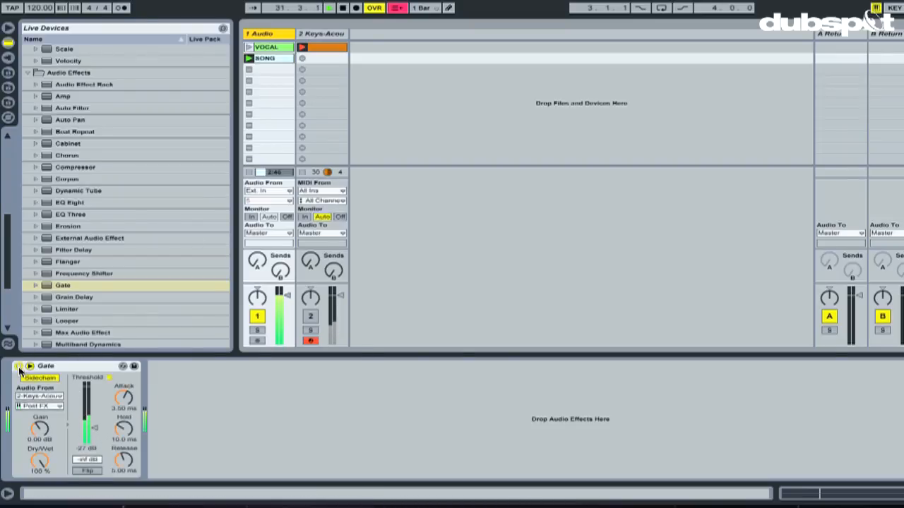